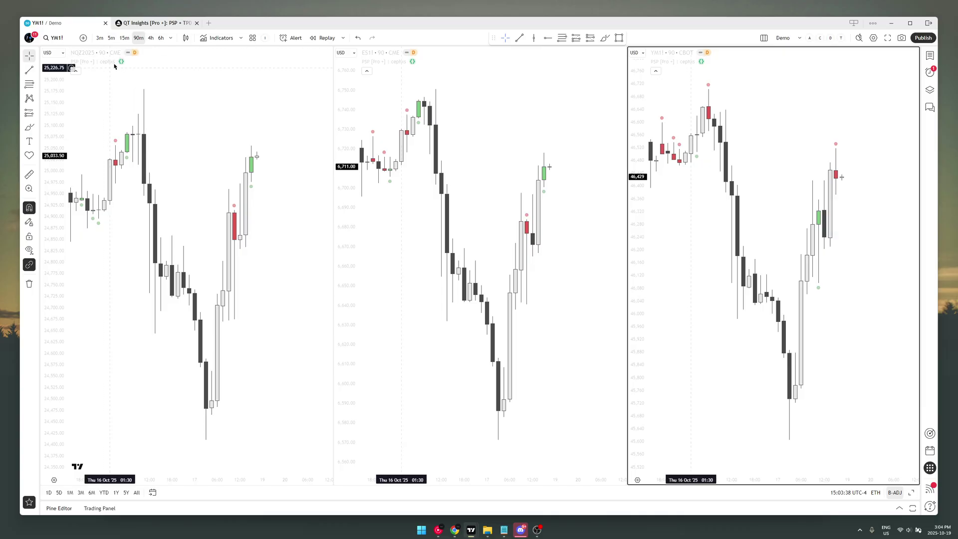
- Make the left NQZ2025 chart the active pane of the three-chart layout
{"action": "left_click", "coordinate": [109, 64]}
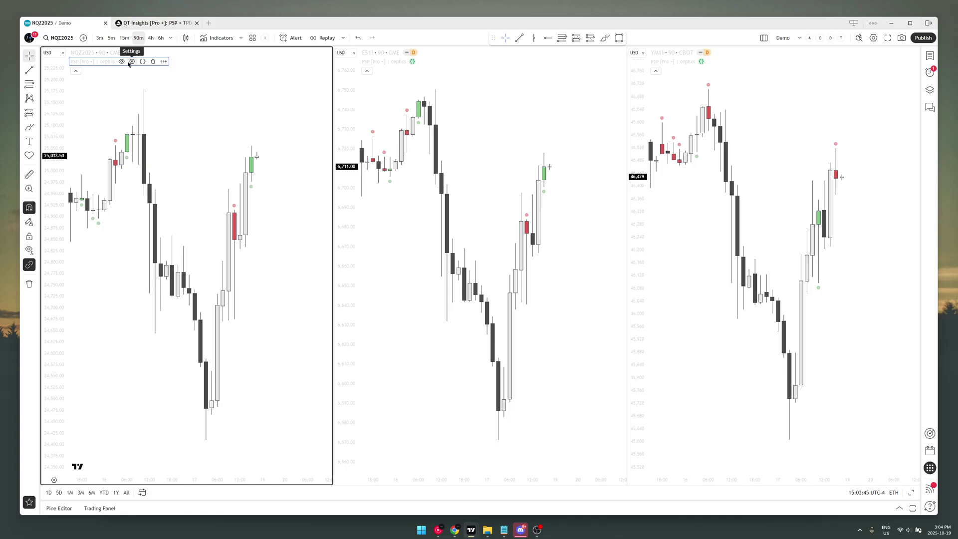
- Search the indicator library for 'QT Insight' scripts
{"action": "left_click", "coordinate": [218, 38]}
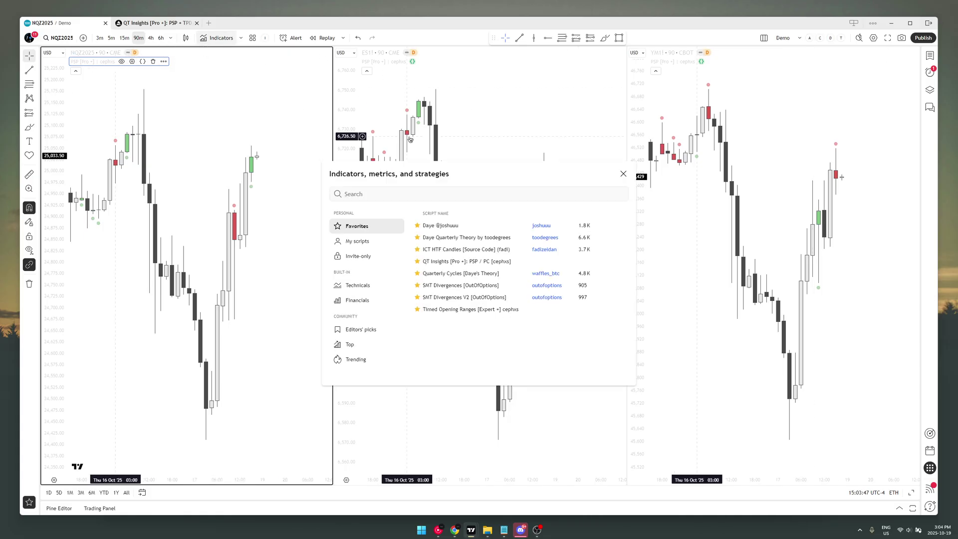
{"action": "type", "text": "QT I"}
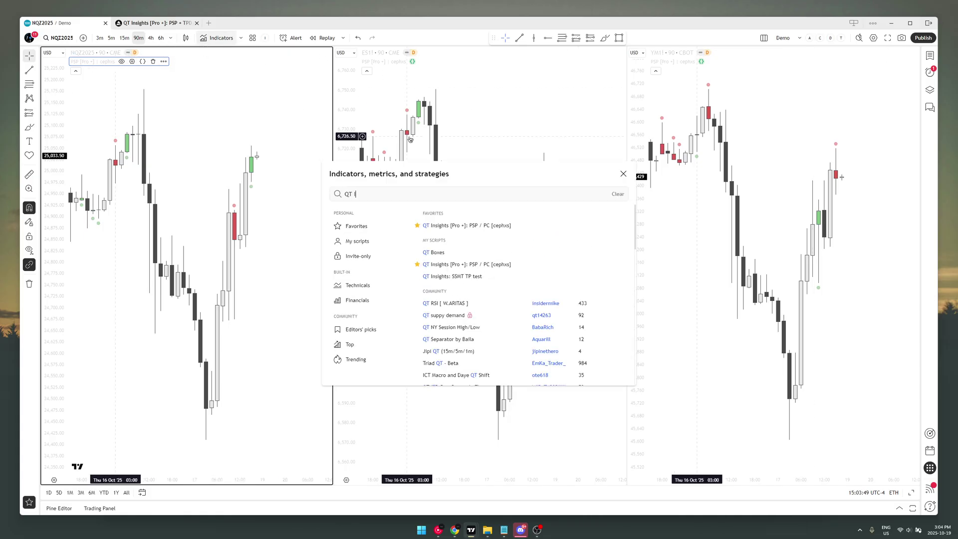
{"action": "type", "text": "nsight"}
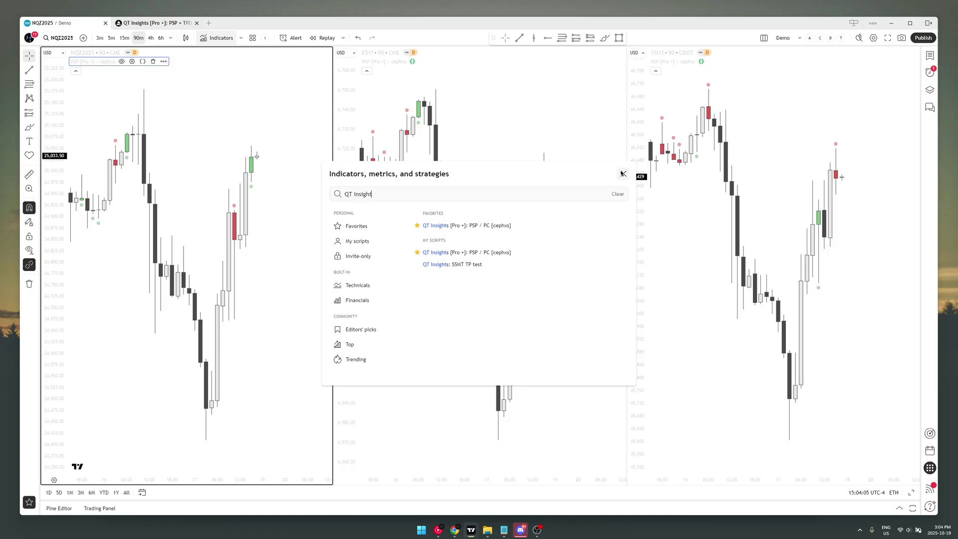
- Reset PSP [Pro +] with Defaults > Reset settings, then apply NQ's indicators to all three charts
{"action": "left_click", "coordinate": [623, 174]}
{"action": "left_click", "coordinate": [131, 61]}
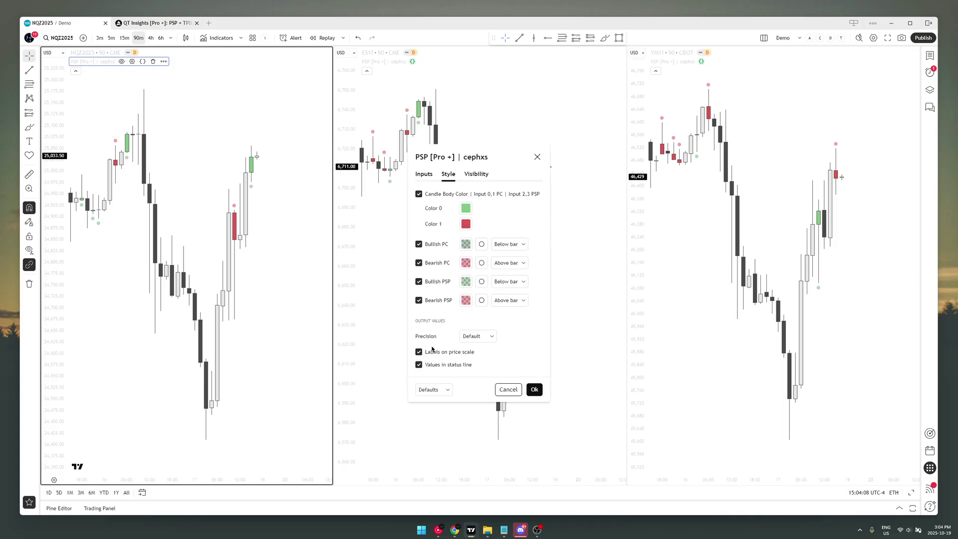
{"action": "left_click", "coordinate": [441, 387]}
{"action": "left_click", "coordinate": [435, 404]}
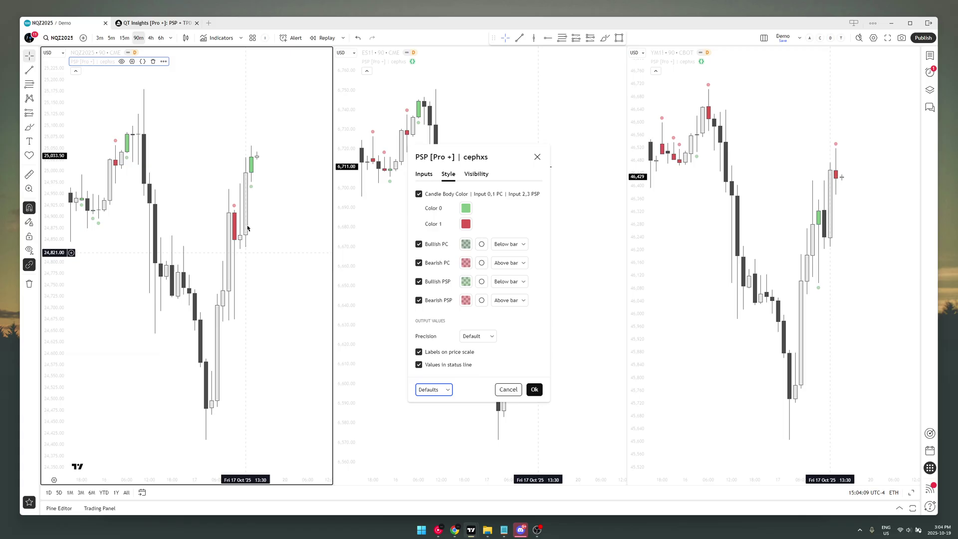
{"action": "right_click", "coordinate": [264, 349]}
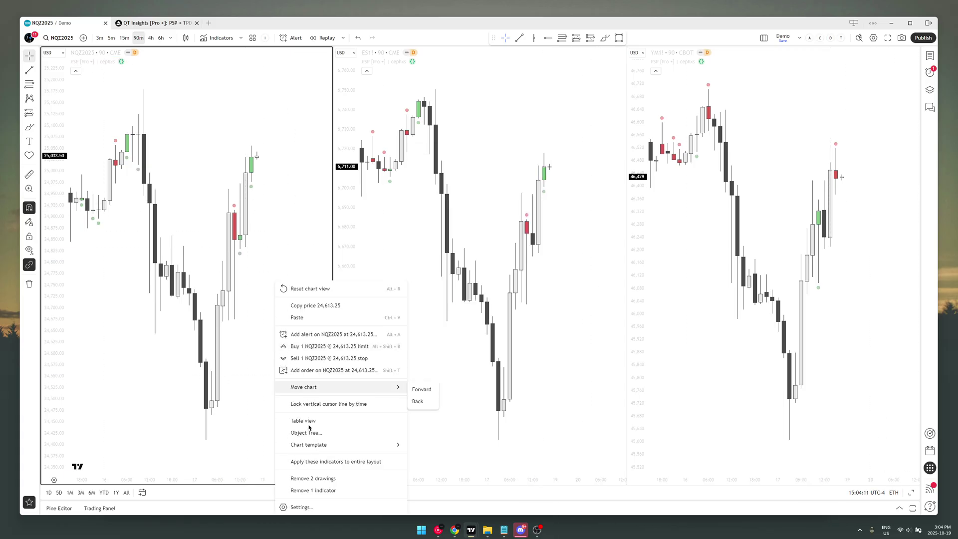
{"action": "left_click", "coordinate": [322, 462]}
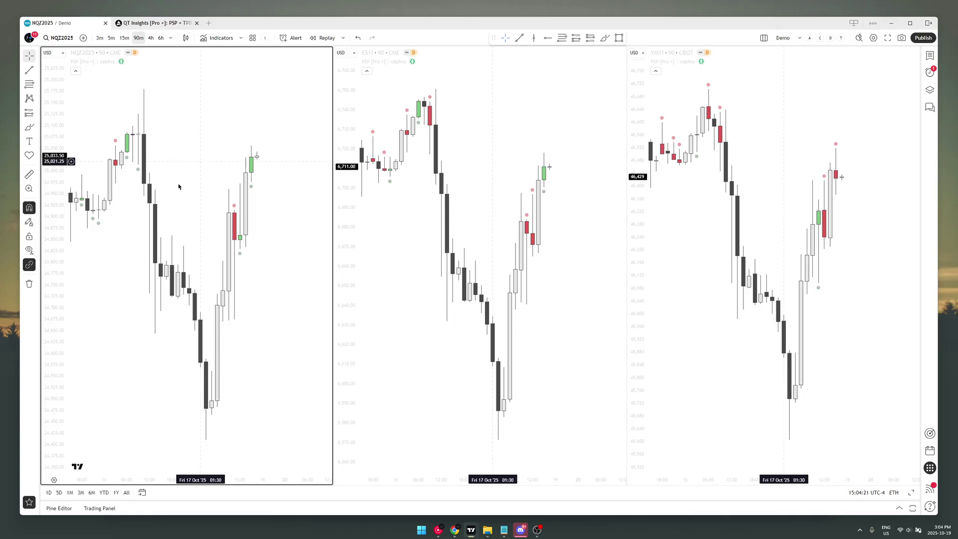
{"action": "left_click", "coordinate": [133, 61]}
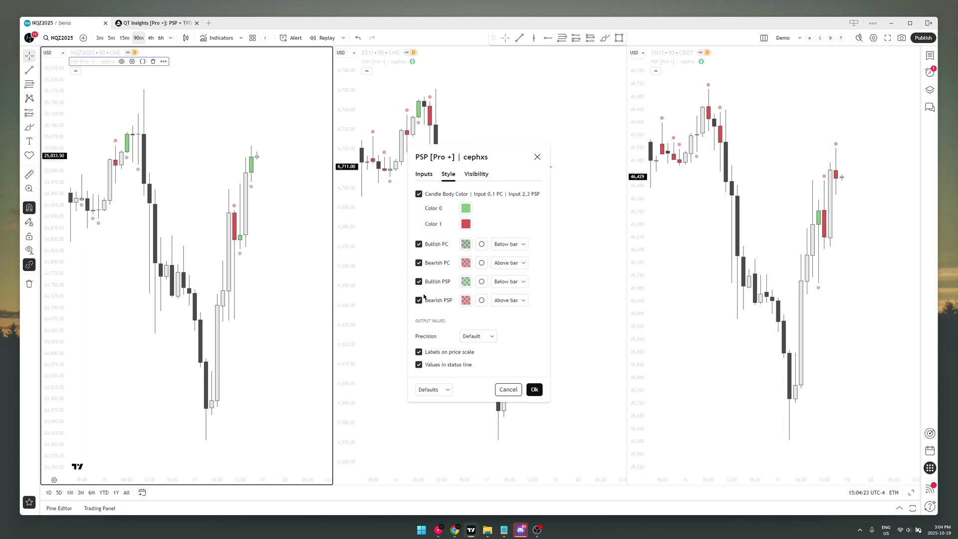
{"action": "left_click", "coordinate": [423, 174]}
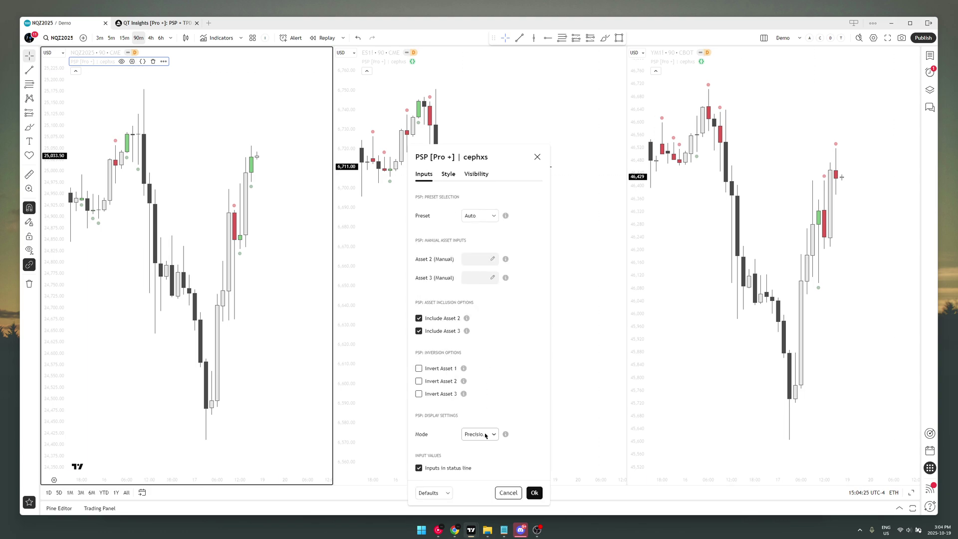
{"action": "left_click", "coordinate": [488, 434]}
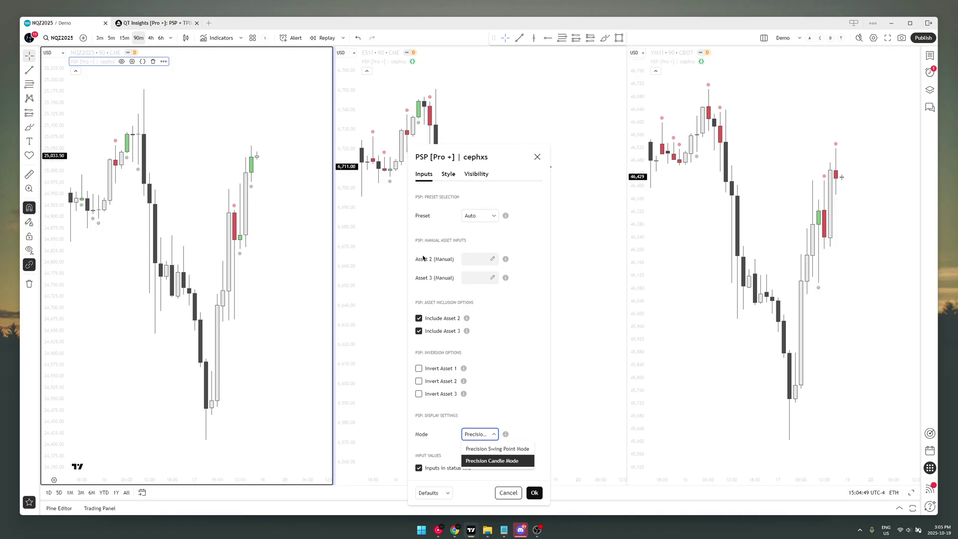
{"action": "left_click", "coordinate": [531, 357]}
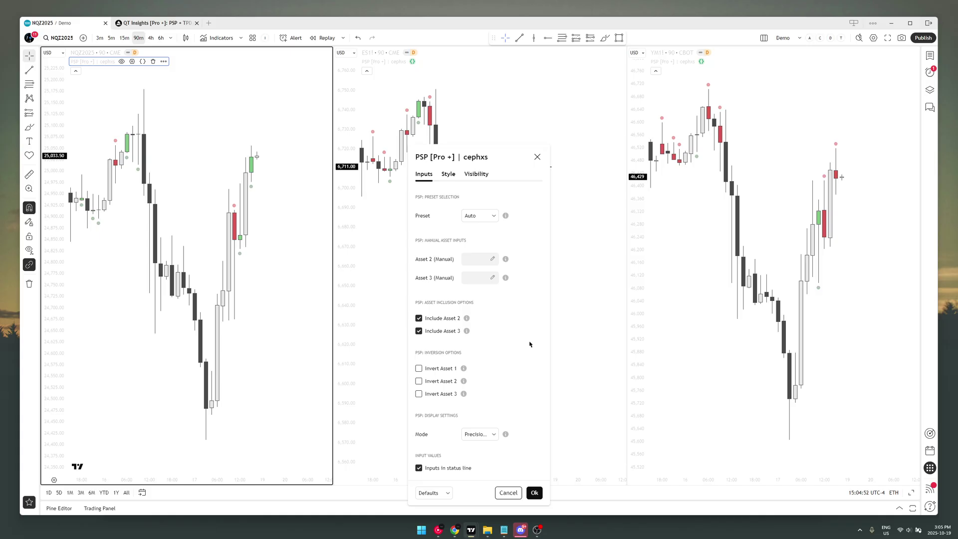
- Change the linked charts' interval to 30 minutes
{"action": "left_click", "coordinate": [537, 156]}
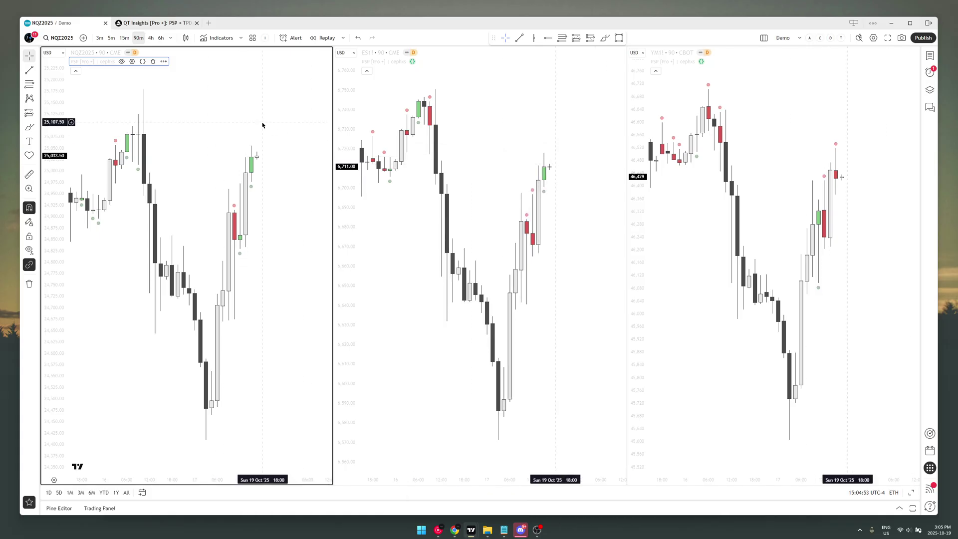
{"action": "scroll", "coordinate": [207, 116], "scroll_direction": "up", "scroll_amount": 2}
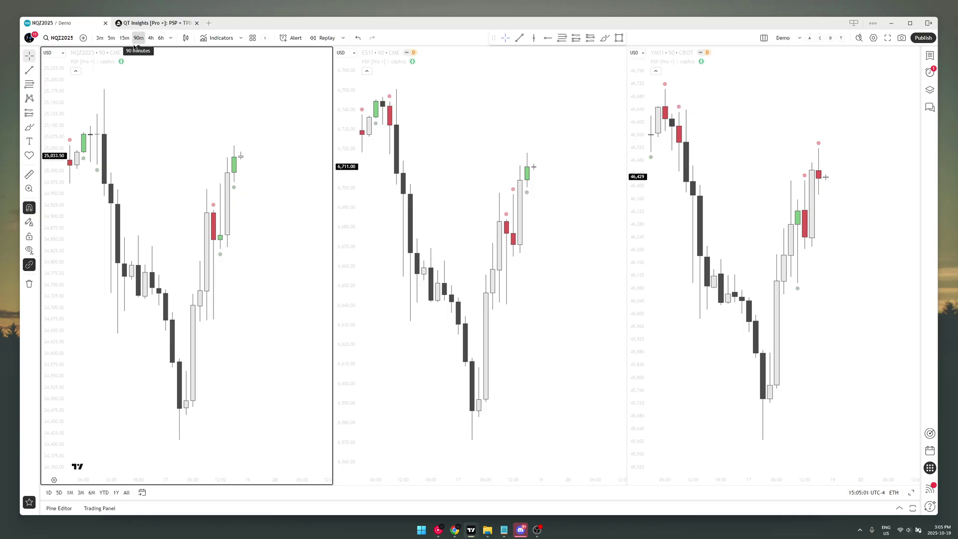
{"action": "type", "text": "30"}
{"action": "key", "text": "Return"}
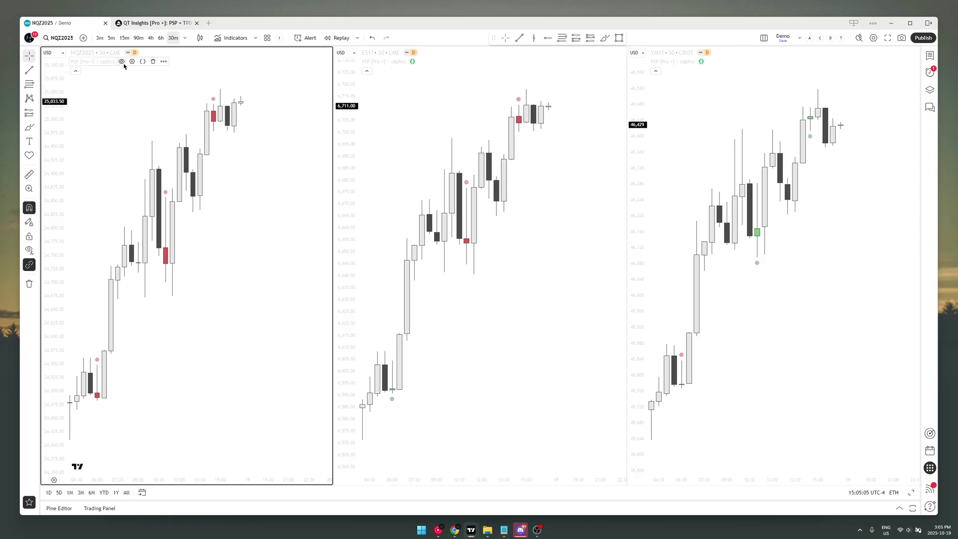
- Check the PSP Mode list without changing it, then zoom the charts
{"action": "left_click", "coordinate": [132, 62]}
{"action": "left_click", "coordinate": [487, 382]}
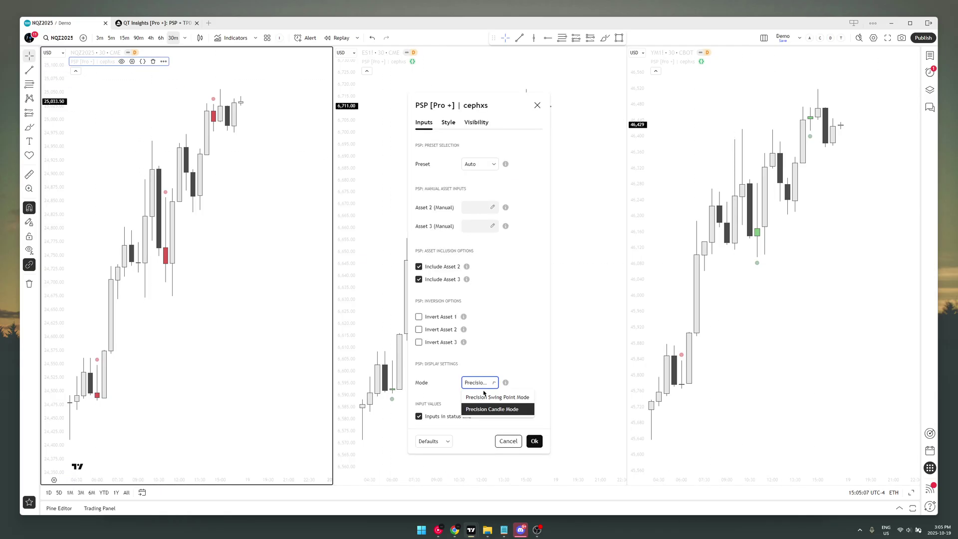
{"action": "left_click", "coordinate": [499, 409]}
{"action": "left_click", "coordinate": [534, 441]}
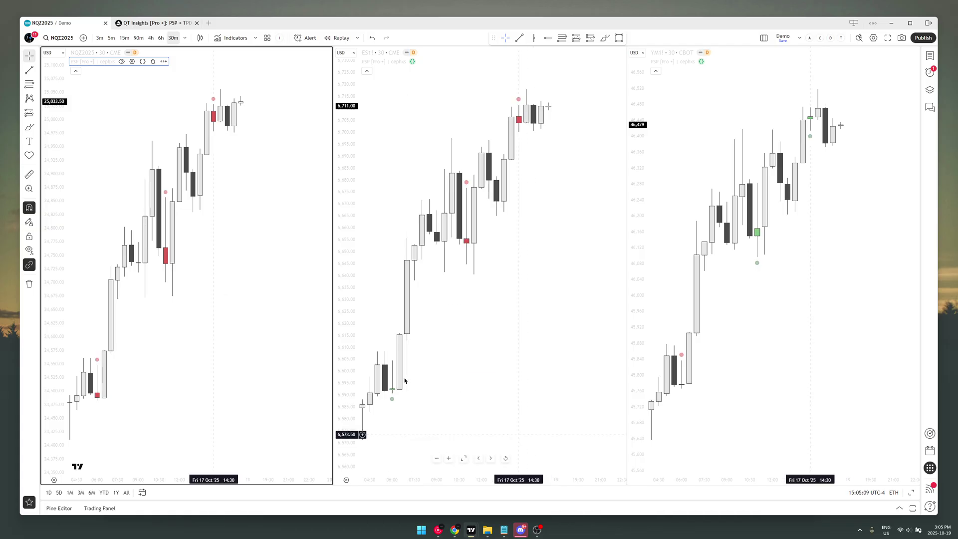
{"action": "scroll", "coordinate": [204, 228], "scroll_direction": "down", "scroll_amount": 2}
{"action": "scroll", "coordinate": [204, 228], "scroll_direction": "down", "scroll_amount": 2}
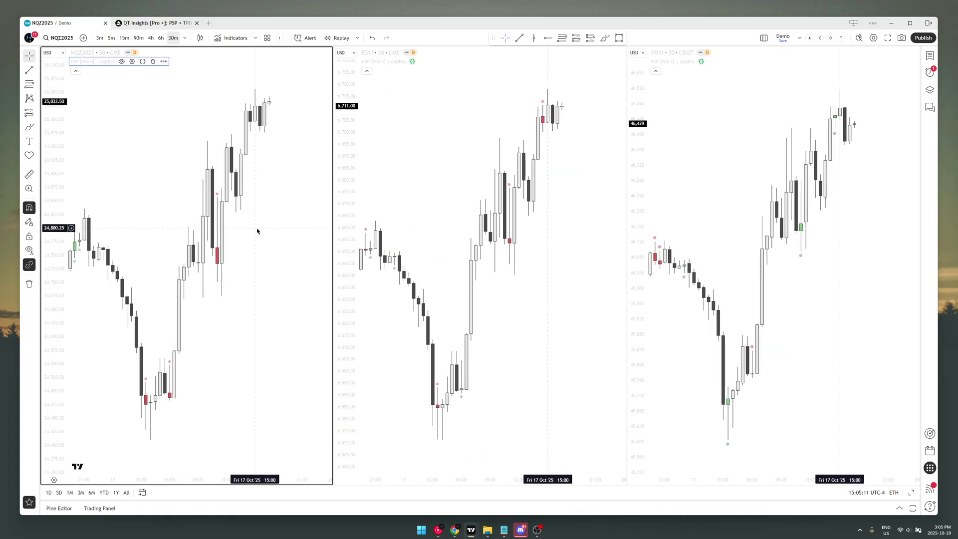
{"action": "scroll", "coordinate": [259, 248], "scroll_direction": "down", "scroll_amount": 2}
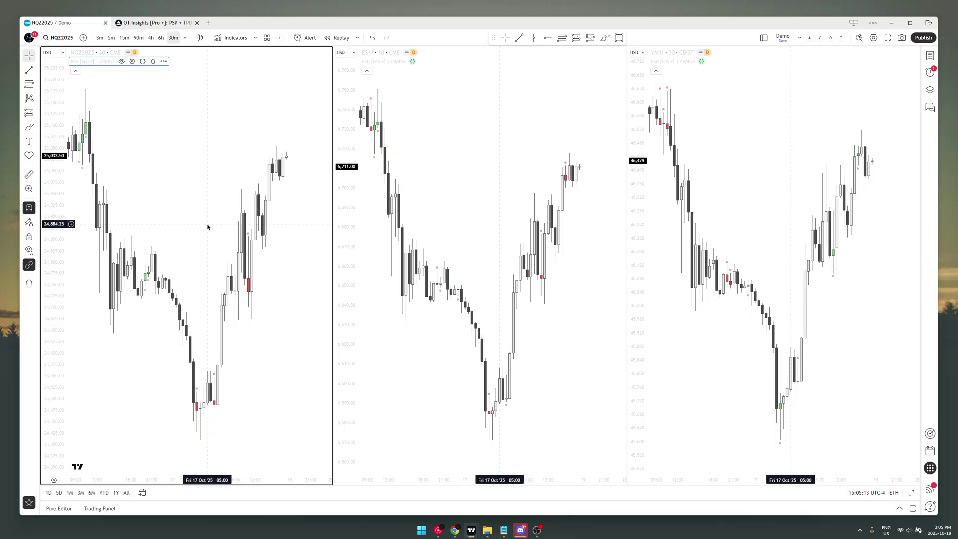
{"action": "scroll", "coordinate": [271, 226], "scroll_direction": "up", "scroll_amount": 3}
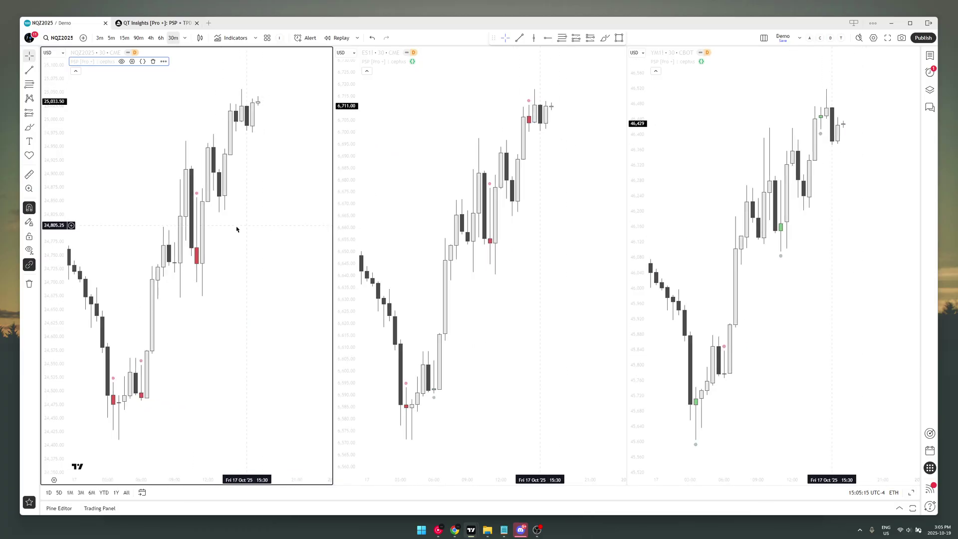
- Create an NQZ2025 alert at the 24,857.50 price level and move its dialog left
{"action": "right_click", "coordinate": [238, 253]}
{"action": "right_click", "coordinate": [252, 197]}
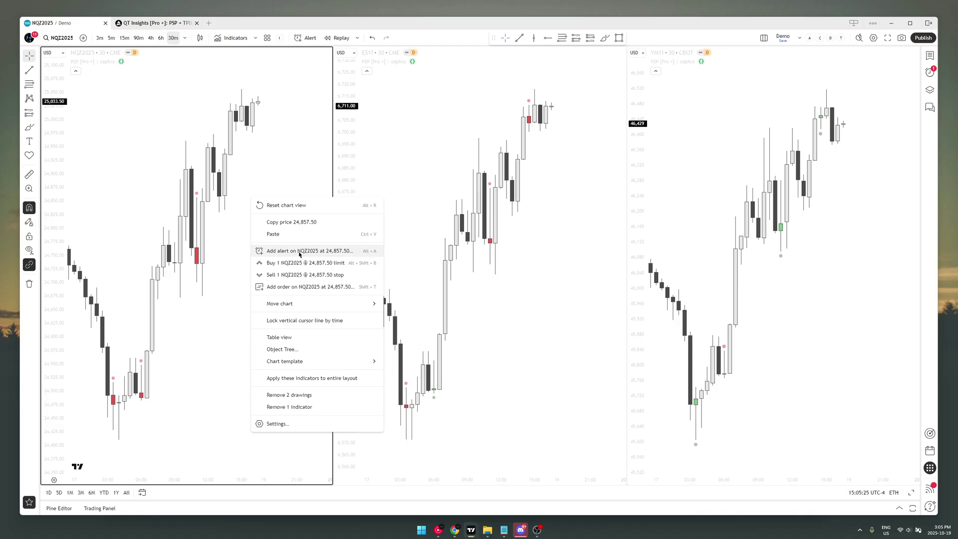
{"action": "left_click", "coordinate": [304, 252]}
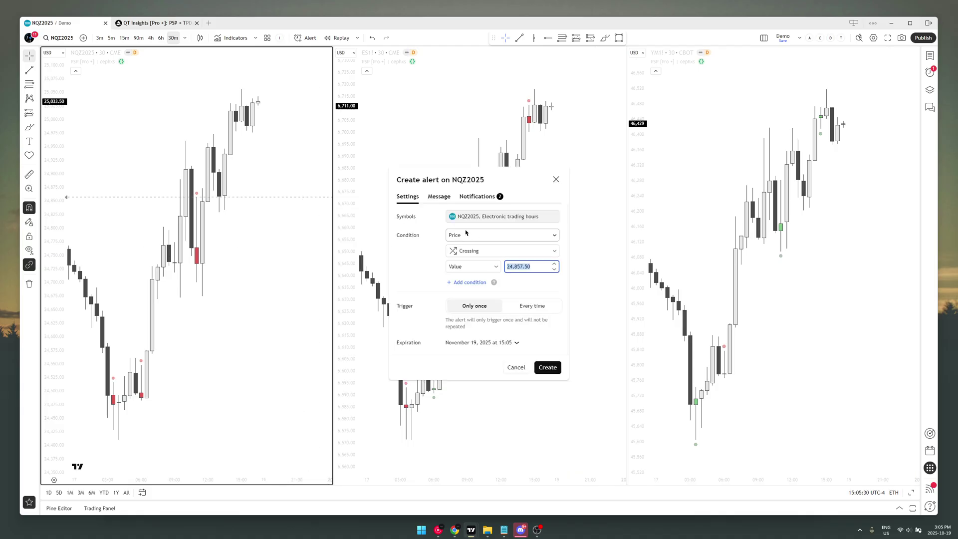
{"action": "left_click_drag", "start_coordinate": [446, 188], "coordinate": [331, 173]}
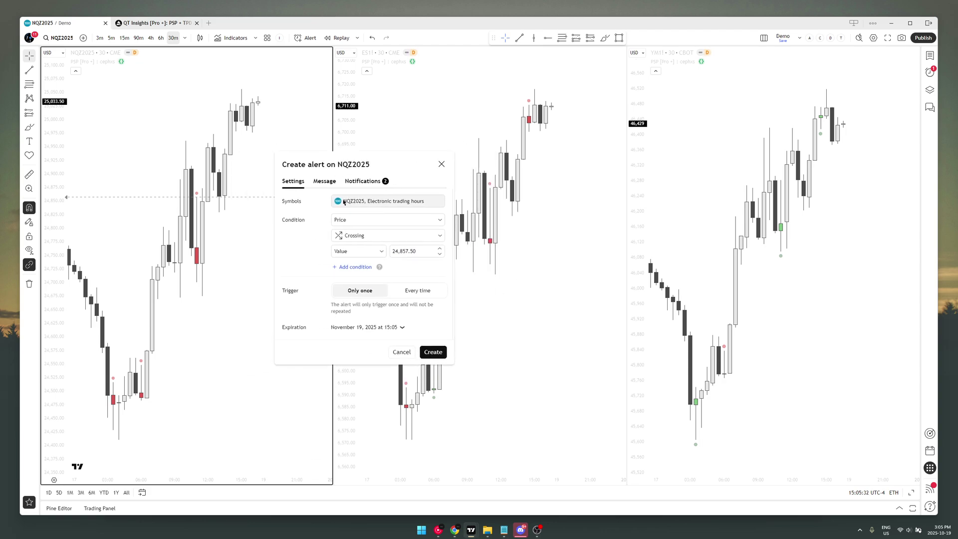
- Set the alert's condition source to the PSP [Pro+] indicator instead of Price
{"action": "left_click", "coordinate": [348, 223]}
{"action": "left_click", "coordinate": [348, 223]}
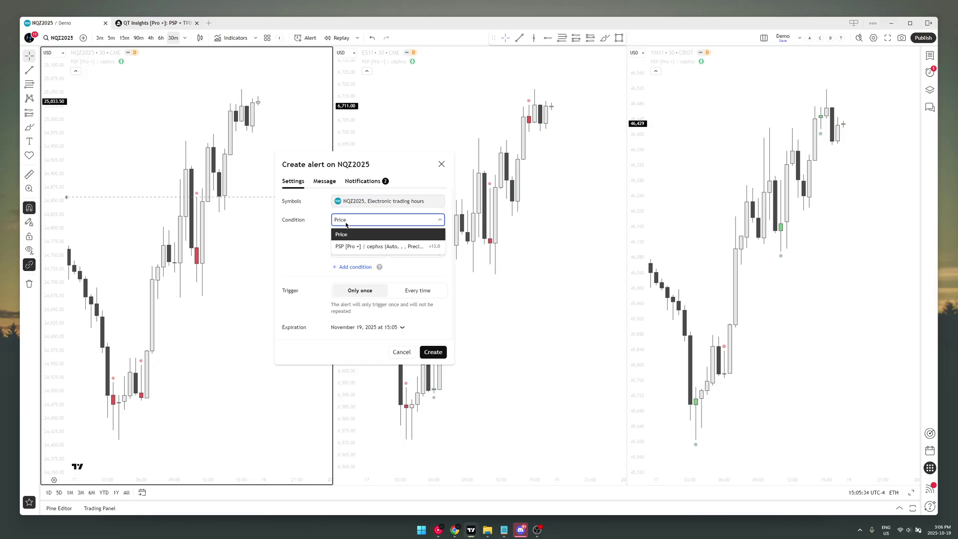
{"action": "left_click", "coordinate": [357, 246]}
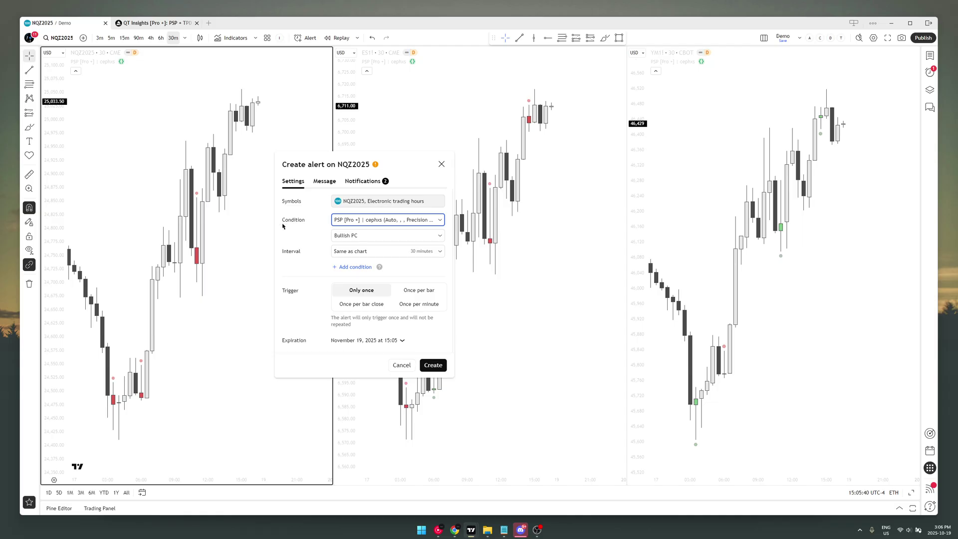
- Set the alert signal to TPD, keep the chart interval, and trigger once per bar close
{"action": "left_click", "coordinate": [342, 240]}
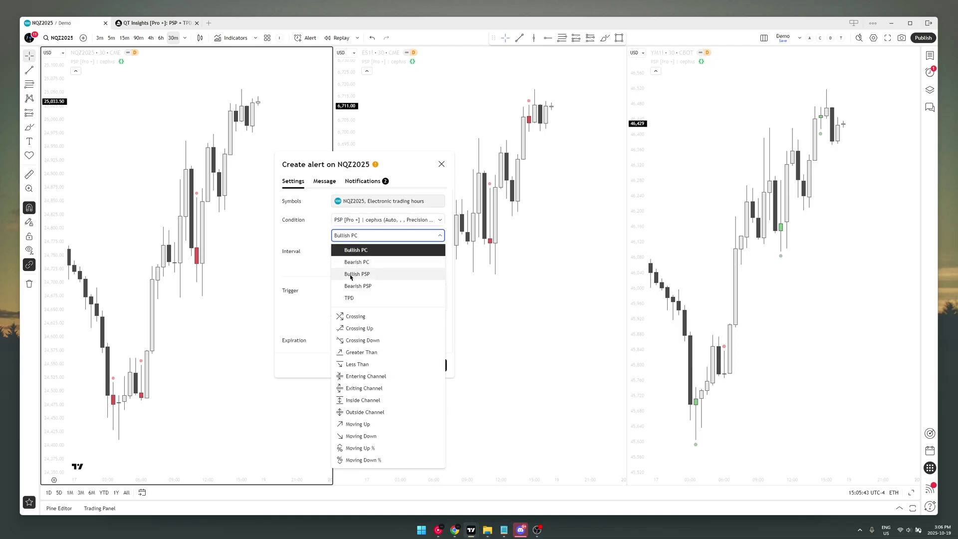
{"action": "left_click", "coordinate": [348, 298]}
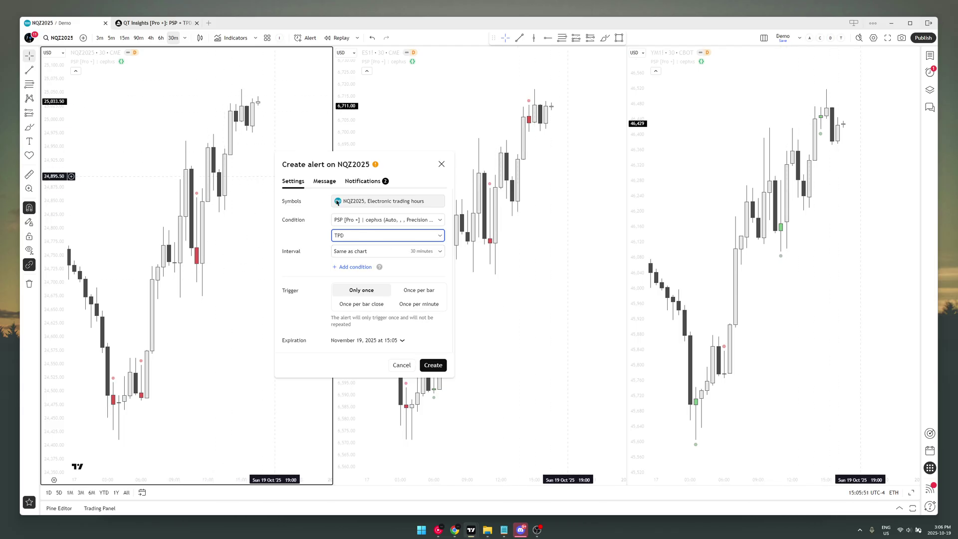
{"action": "left_click", "coordinate": [422, 252]}
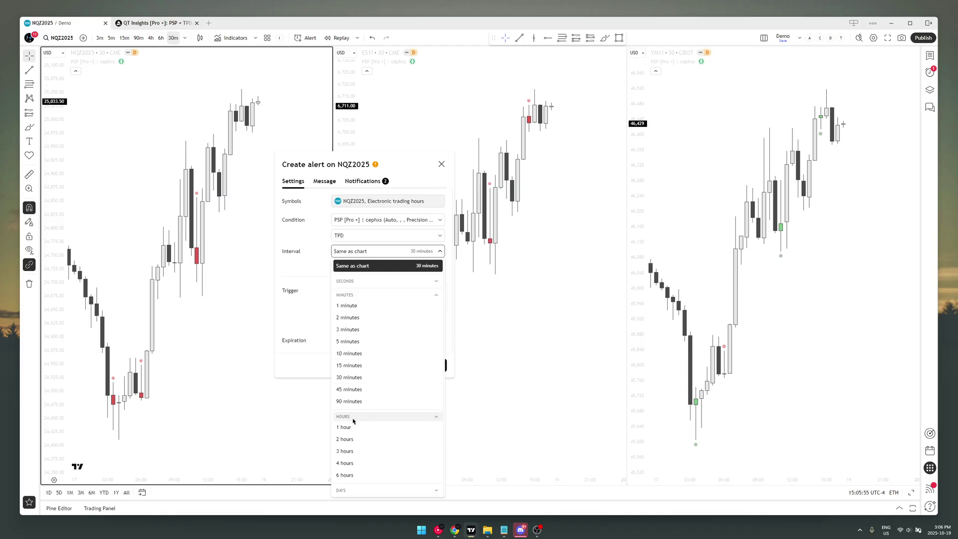
{"action": "left_click", "coordinate": [354, 491]}
{"action": "scroll", "coordinate": [389, 423], "scroll_direction": "down", "scroll_amount": 2}
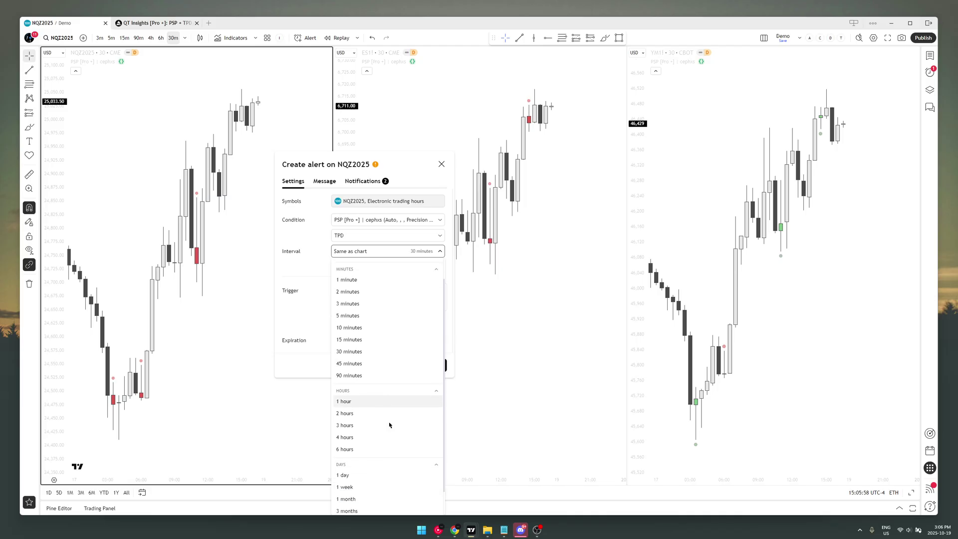
{"action": "left_click", "coordinate": [419, 253]}
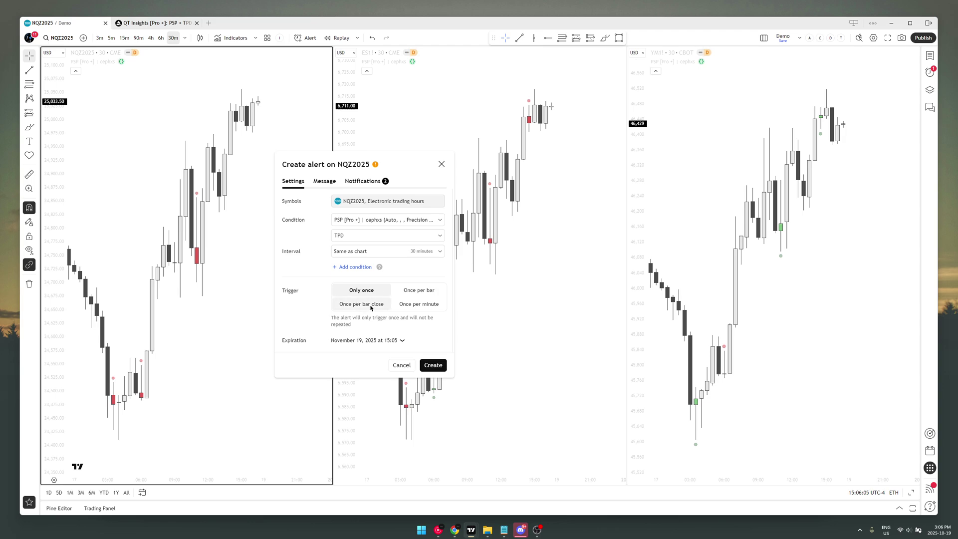
{"action": "left_click", "coordinate": [370, 306]}
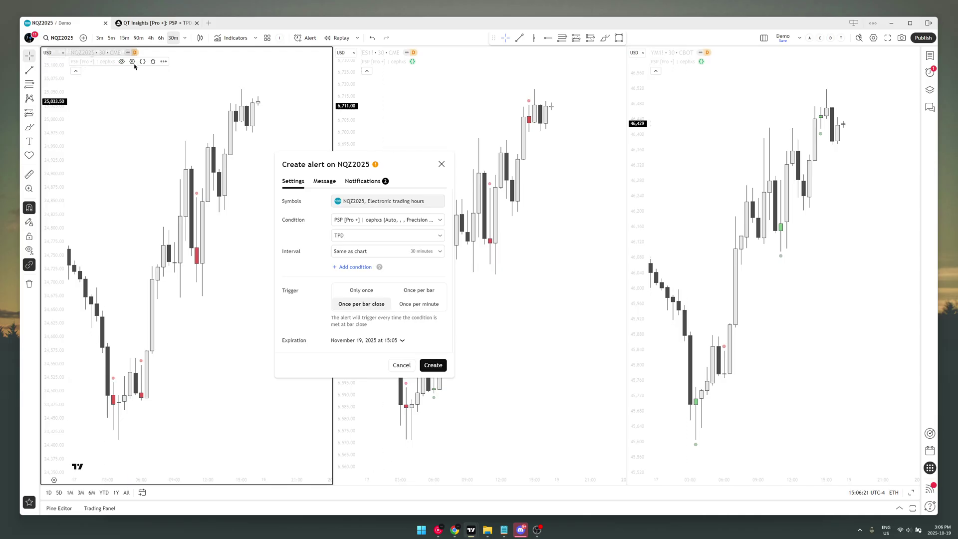
- Review the default alert message text in the Message tab, then return to Settings
{"action": "left_click", "coordinate": [324, 181]}
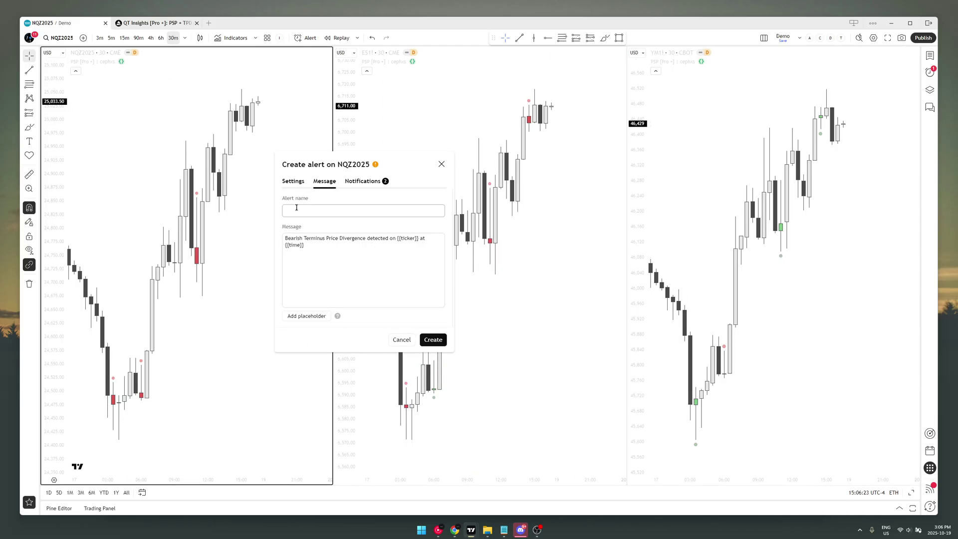
{"action": "left_click", "coordinate": [308, 241]}
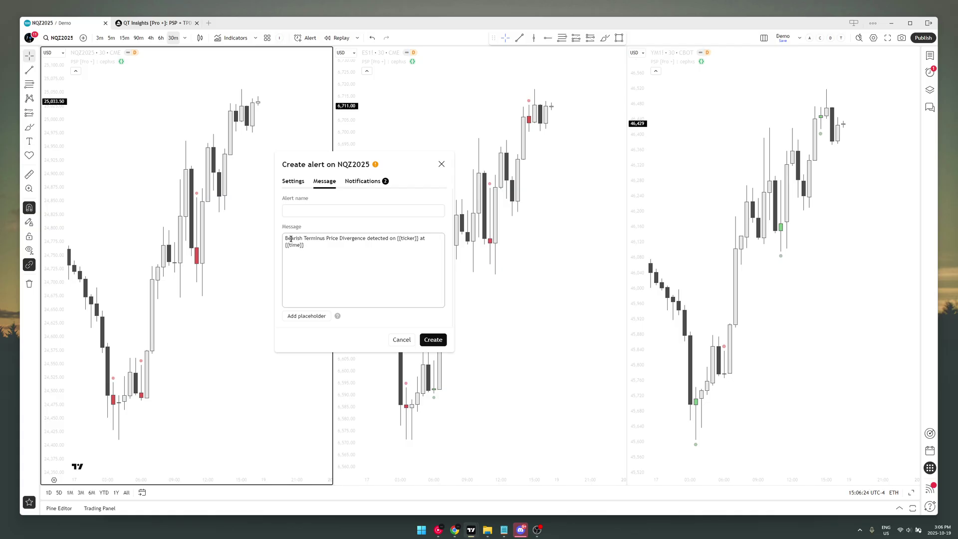
{"action": "left_click_drag", "start_coordinate": [284, 238], "coordinate": [316, 246]}
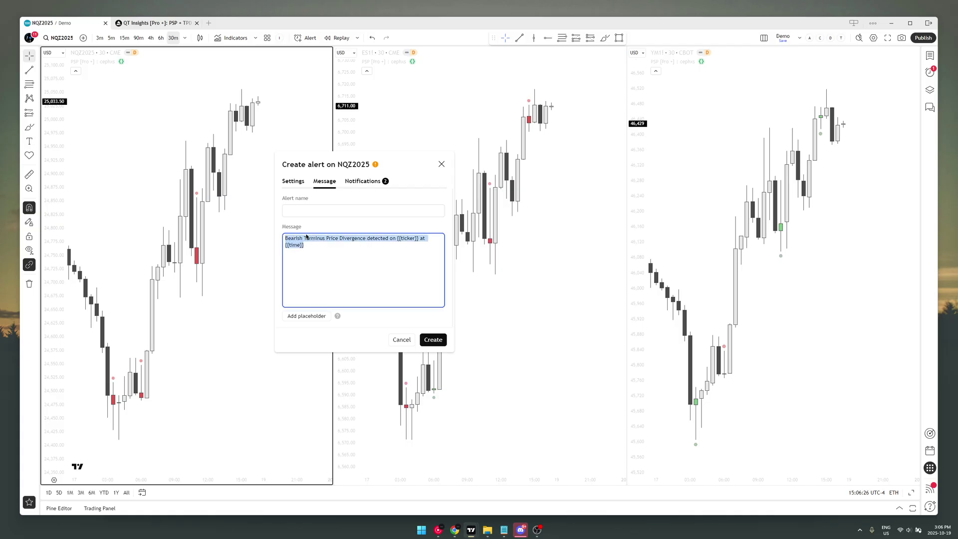
{"action": "left_click", "coordinate": [292, 241]}
{"action": "double_click", "coordinate": [293, 245]}
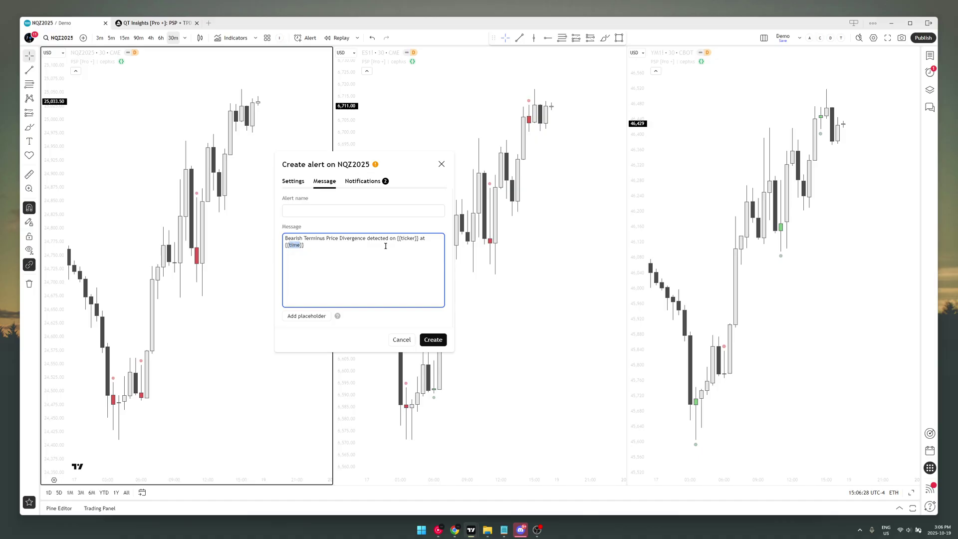
{"action": "double_click", "coordinate": [399, 238]}
{"action": "left_click", "coordinate": [295, 243]}
{"action": "left_click_drag", "start_coordinate": [309, 239], "coordinate": [351, 239]}
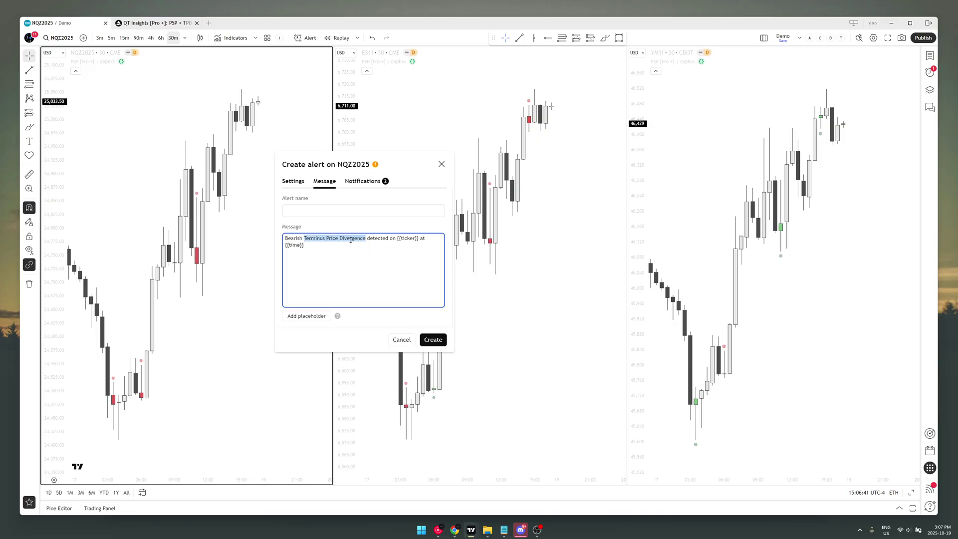
{"action": "left_click", "coordinate": [301, 188]}
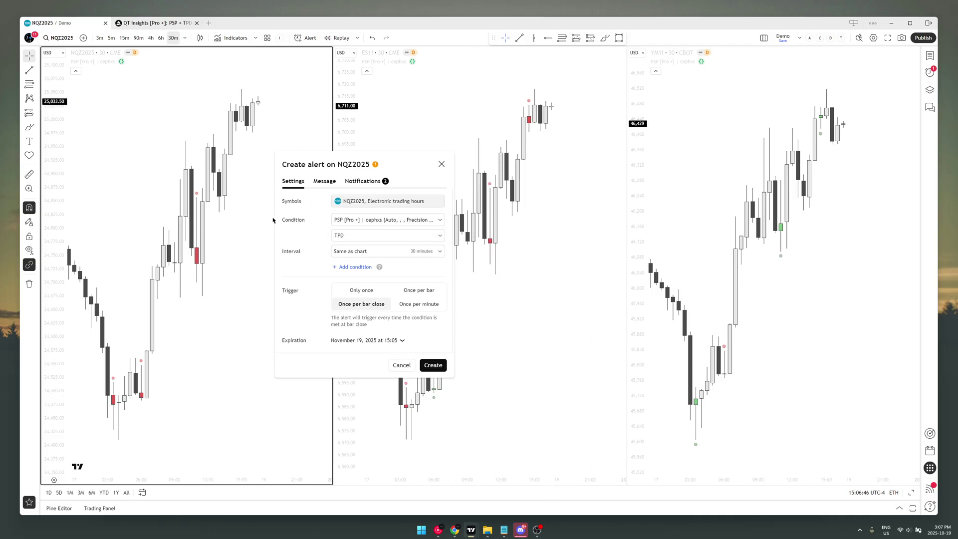
- Switch the charts to 4h and set the alert interval to 4 hours
{"action": "left_click", "coordinate": [151, 39]}
{"action": "left_click", "coordinate": [422, 251]}
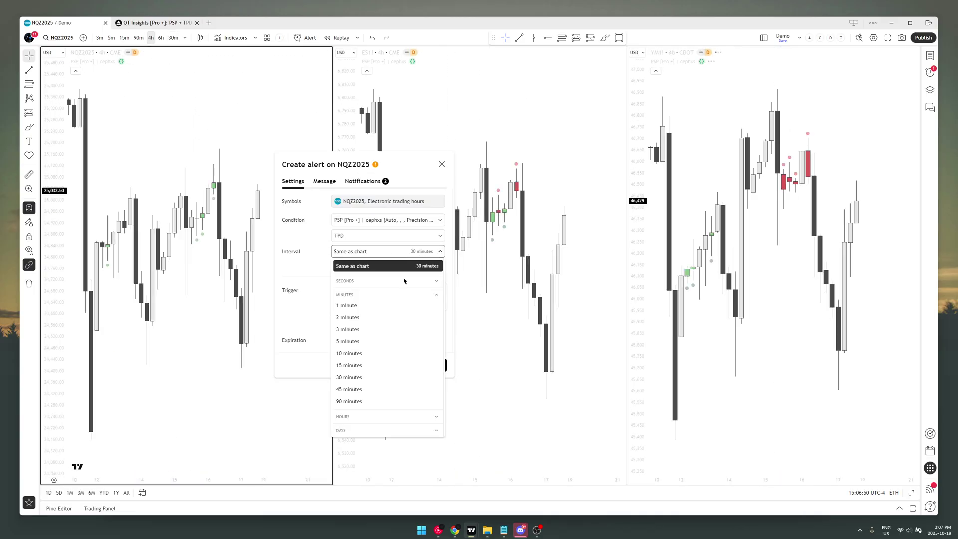
{"action": "left_click", "coordinate": [363, 417]}
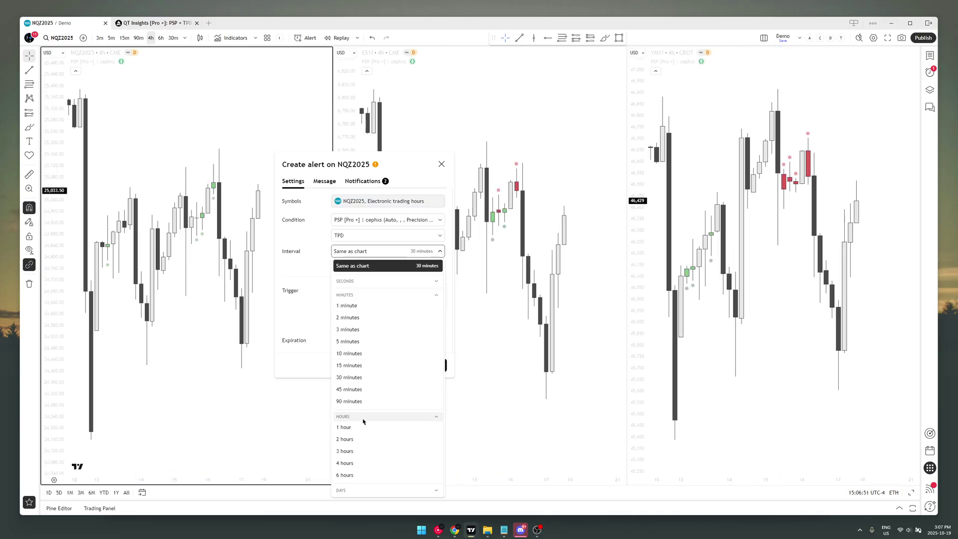
{"action": "left_click", "coordinate": [355, 463]}
- Zoom the charts, then close the alert dialog without creating the alert
{"action": "scroll", "coordinate": [212, 97], "scroll_direction": "up", "scroll_amount": 3}
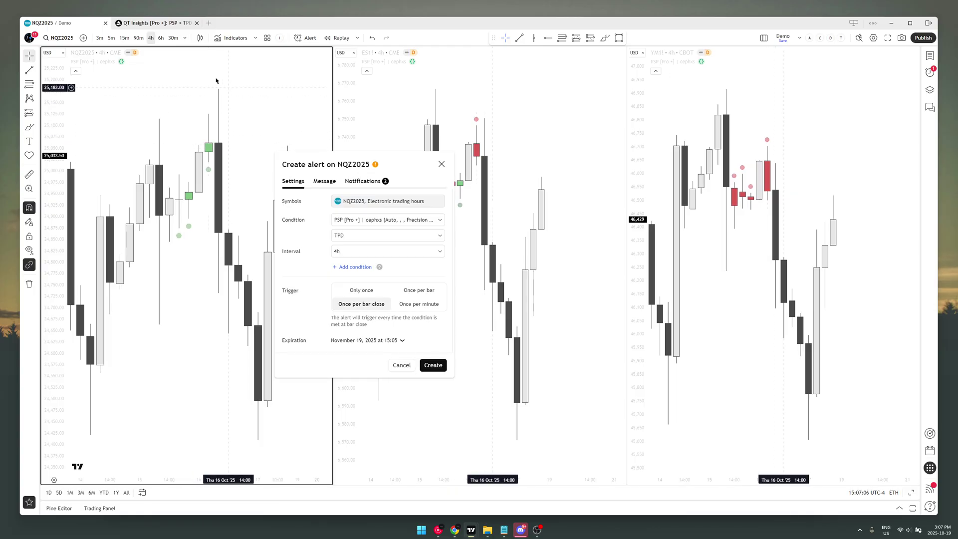
{"action": "scroll", "coordinate": [223, 105], "scroll_direction": "down", "scroll_amount": 1}
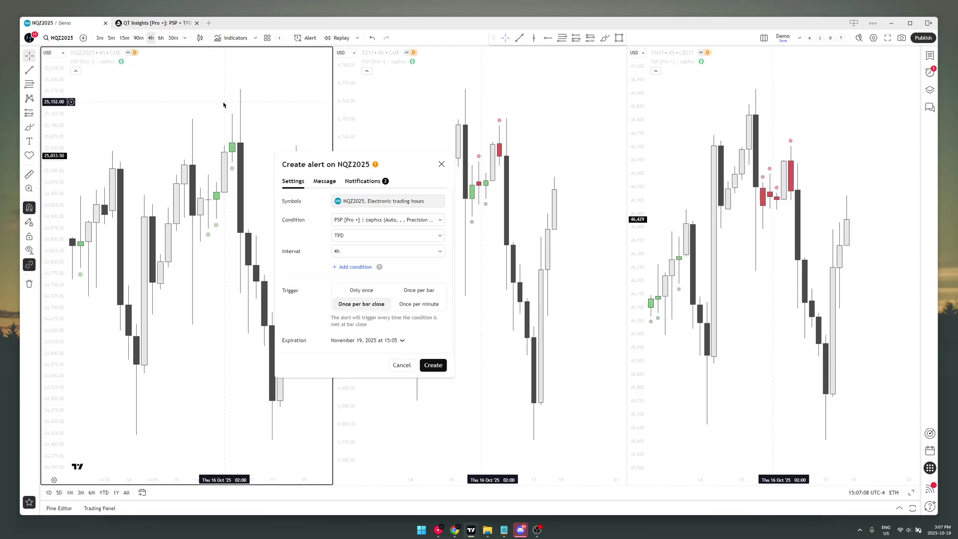
{"action": "scroll", "coordinate": [226, 133], "scroll_direction": "down", "scroll_amount": 2}
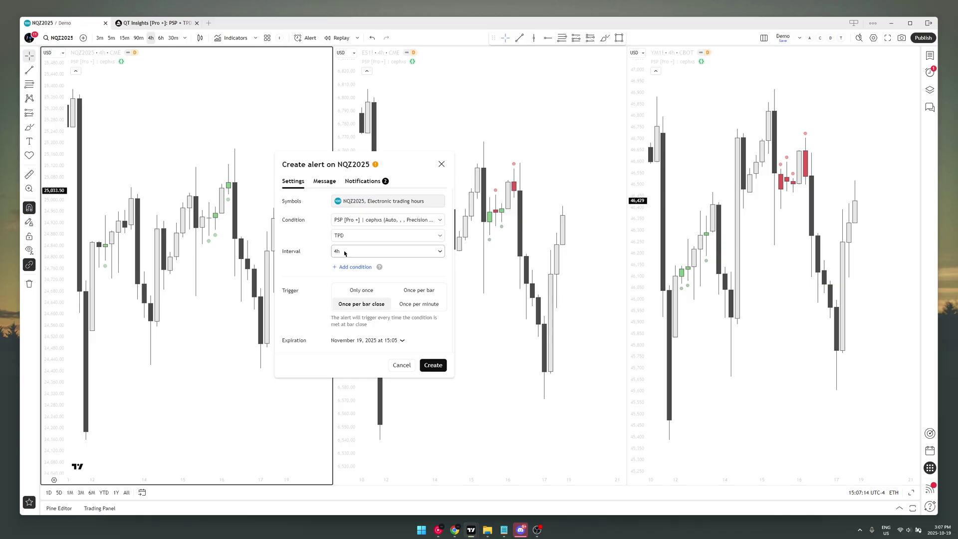
{"action": "left_click", "coordinate": [441, 164]}
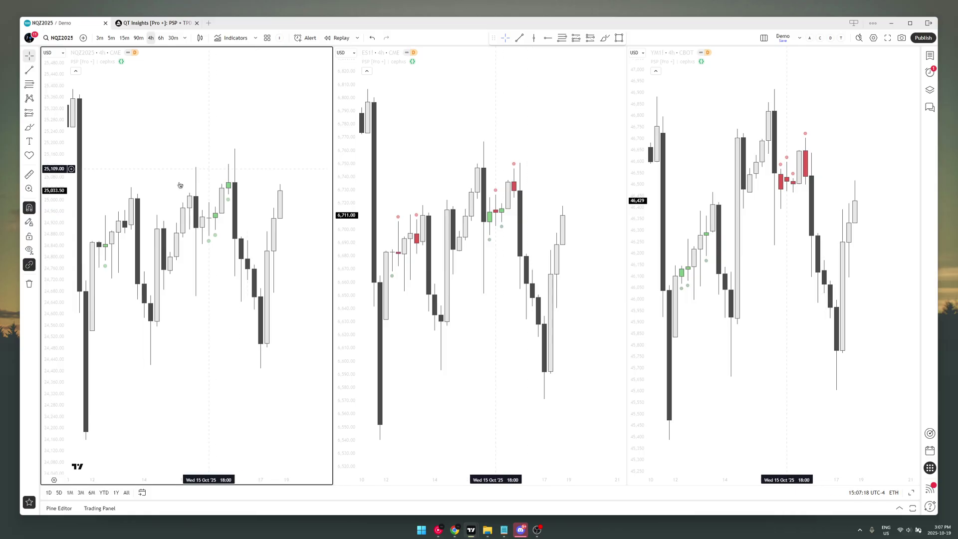
- In the Style tab, try violet for Color 0 and green for Color 1, then undo
{"action": "left_click", "coordinate": [132, 61]}
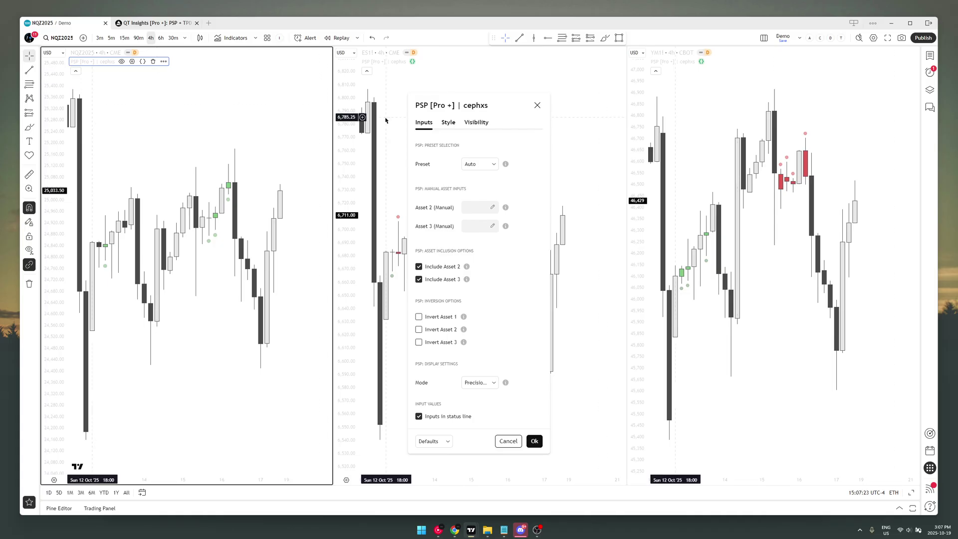
{"action": "left_click", "coordinate": [448, 122]}
{"action": "left_click", "coordinate": [466, 157]}
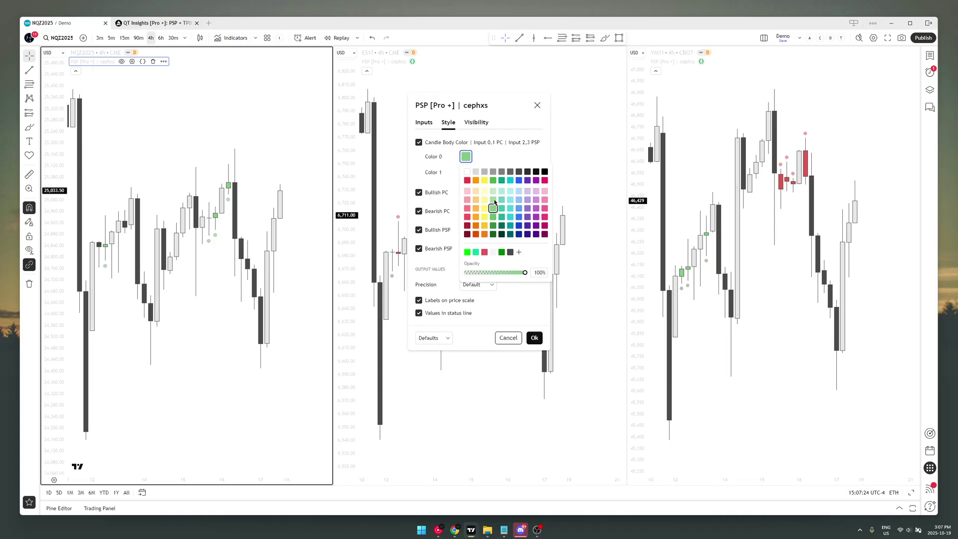
{"action": "left_click", "coordinate": [527, 180]}
{"action": "left_click", "coordinate": [465, 171]}
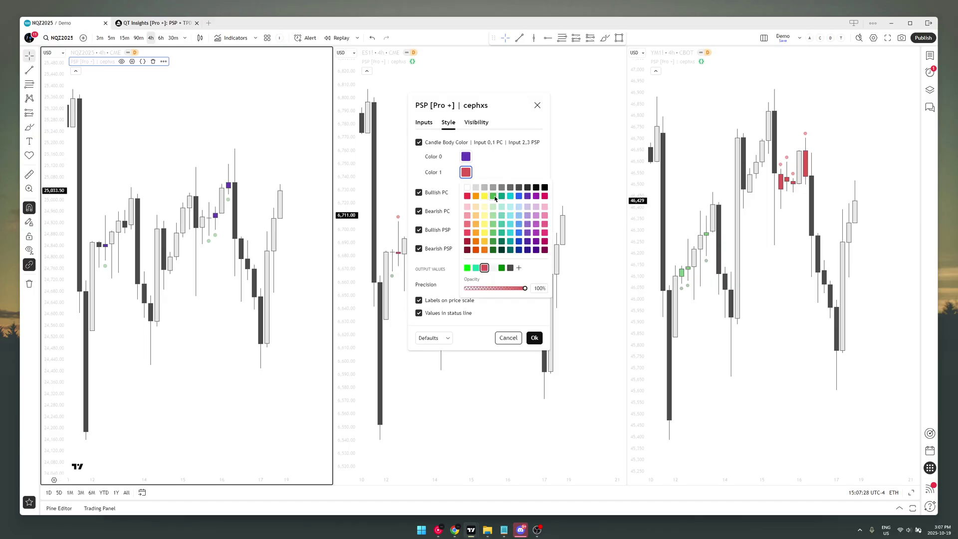
{"action": "left_click", "coordinate": [493, 195]}
{"action": "left_click", "coordinate": [501, 165]}
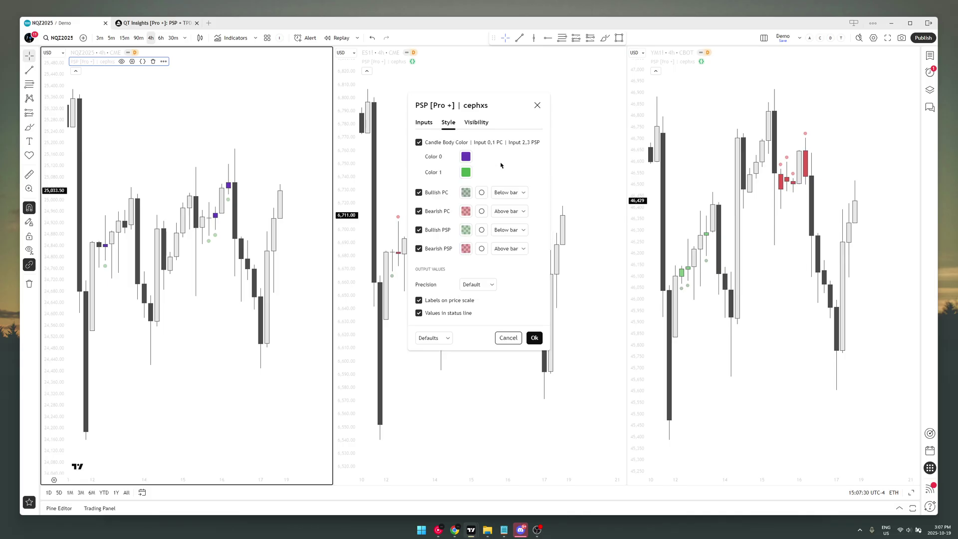
{"action": "left_click", "coordinate": [466, 230]}
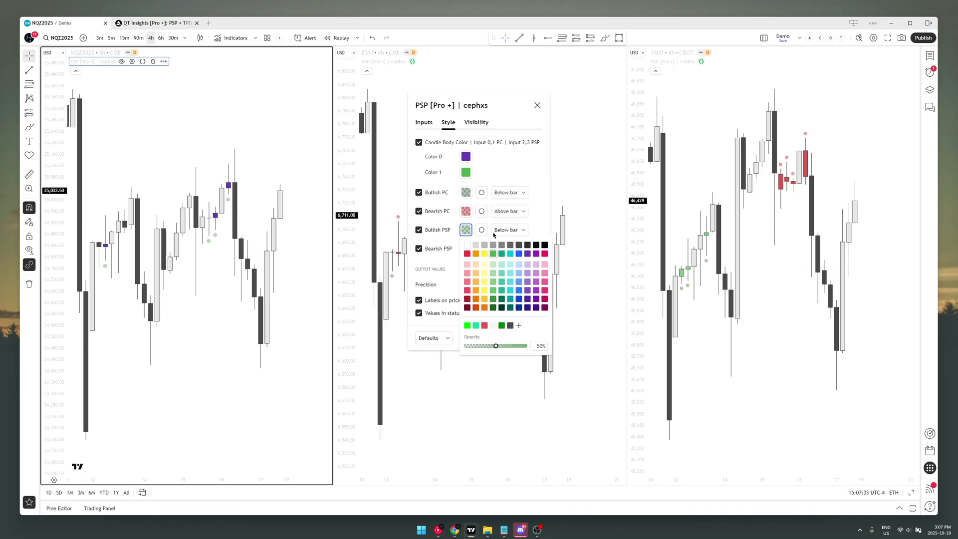
{"action": "key", "text": "ctrl+z"}
{"action": "key", "text": "ctrl+z"}
- Set the PSP indicator's Color 1 to purple
{"action": "left_click", "coordinate": [466, 156]}
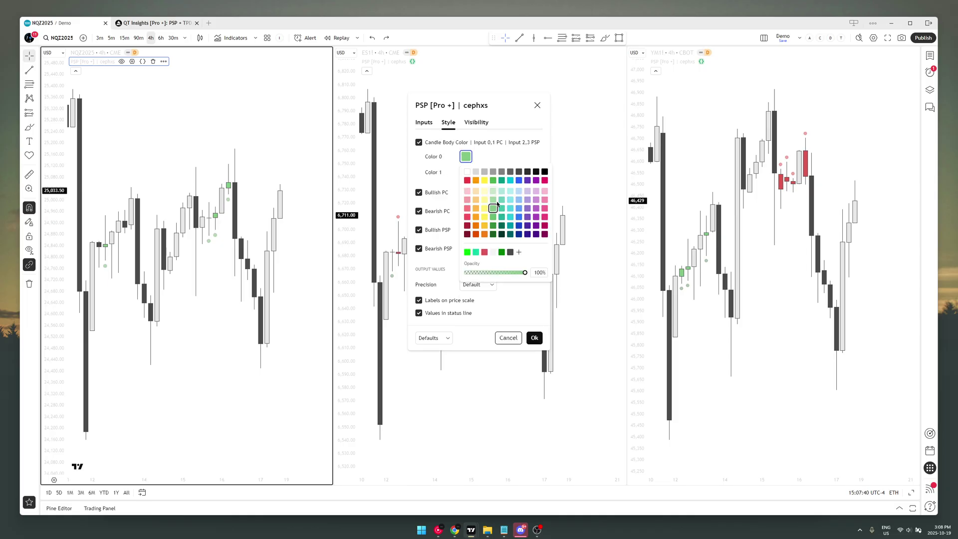
{"action": "left_click", "coordinate": [466, 172]}
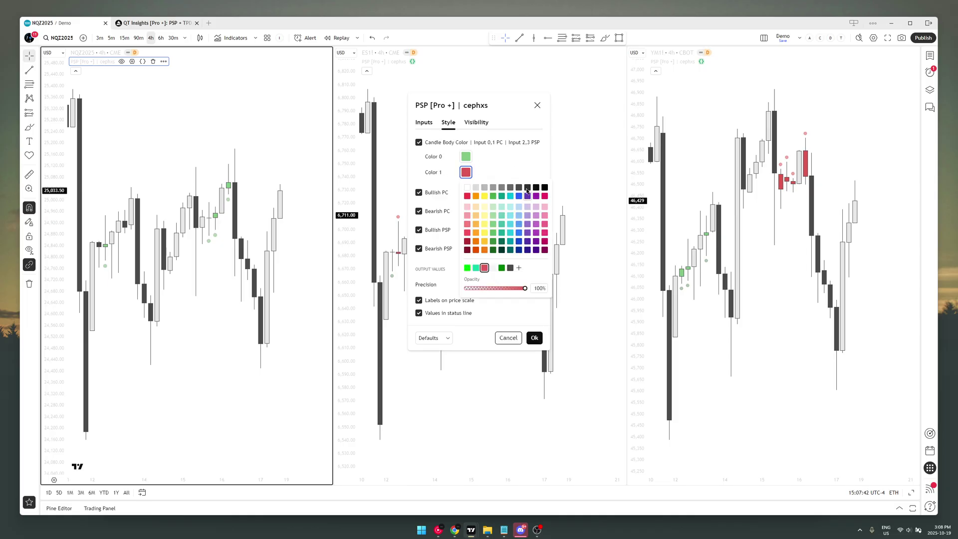
{"action": "left_click", "coordinate": [527, 194]}
- Make the Bearish PSP dots purple at 100% opacity, then uncheck Bearish PSP
{"action": "left_click", "coordinate": [465, 229]}
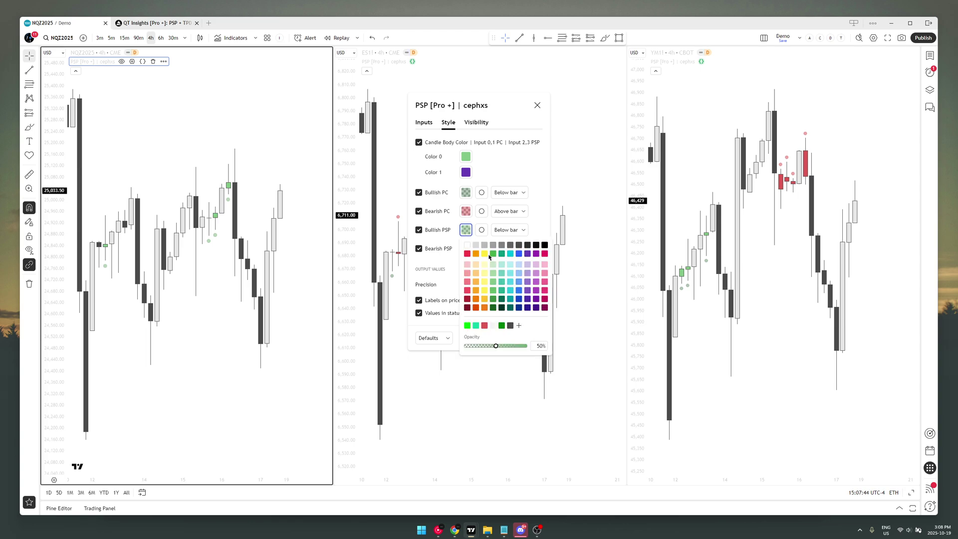
{"action": "left_click", "coordinate": [486, 189]}
{"action": "left_click", "coordinate": [465, 247]}
{"action": "left_click", "coordinate": [528, 272]}
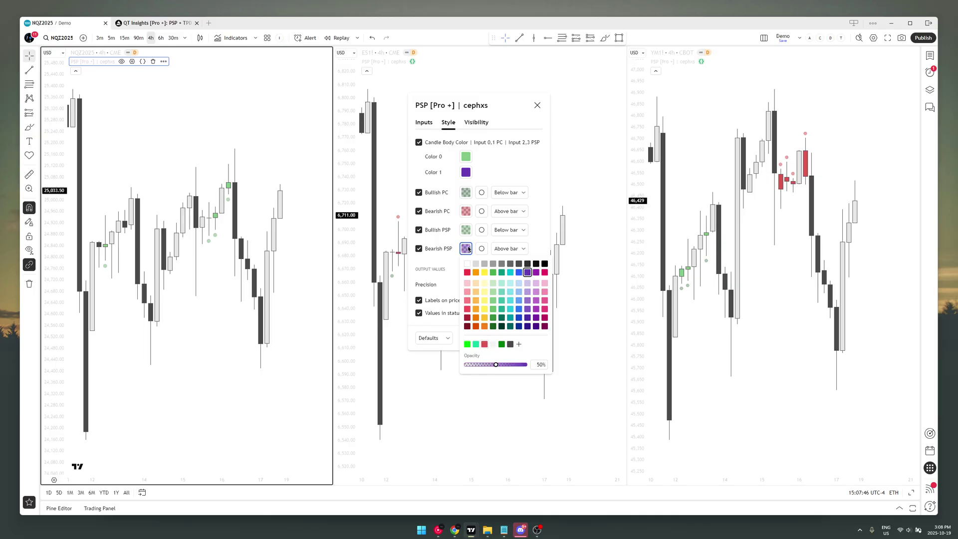
{"action": "left_click_drag", "start_coordinate": [514, 365], "coordinate": [532, 366]}
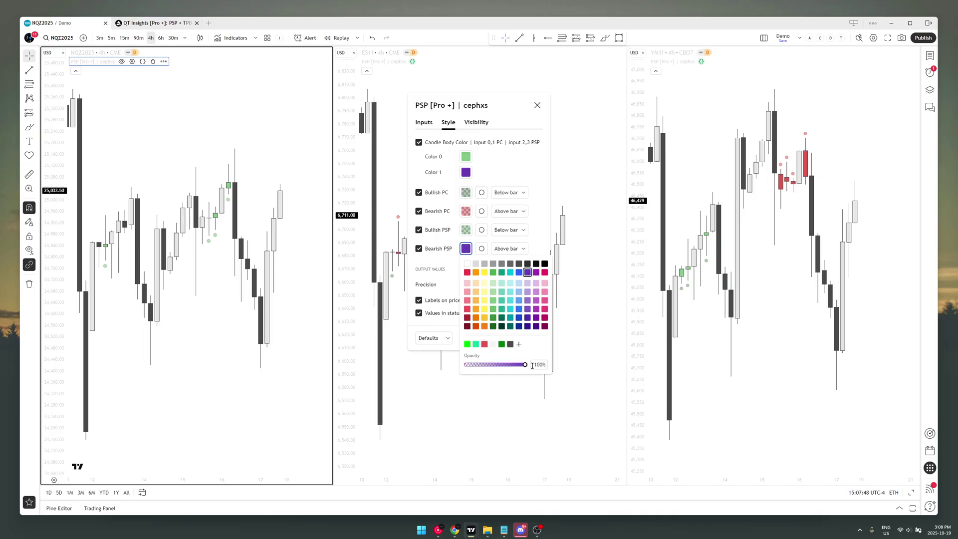
{"action": "left_click", "coordinate": [418, 249]}
- Toggle Bullish PSP off and on, re-enable Bearish PSP, and open the Defaults options
{"action": "left_click", "coordinate": [418, 230]}
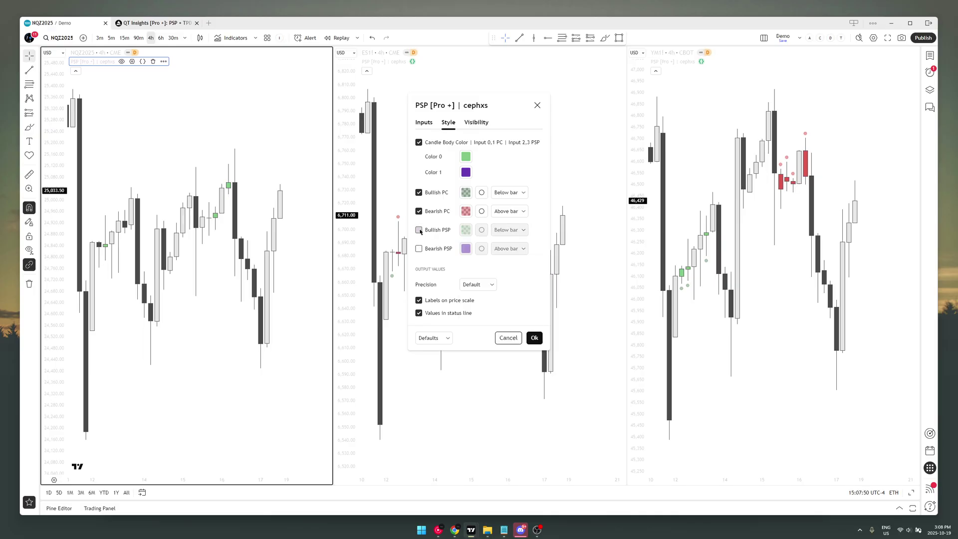
{"action": "scroll", "coordinate": [299, 209], "scroll_direction": "down", "scroll_amount": 3}
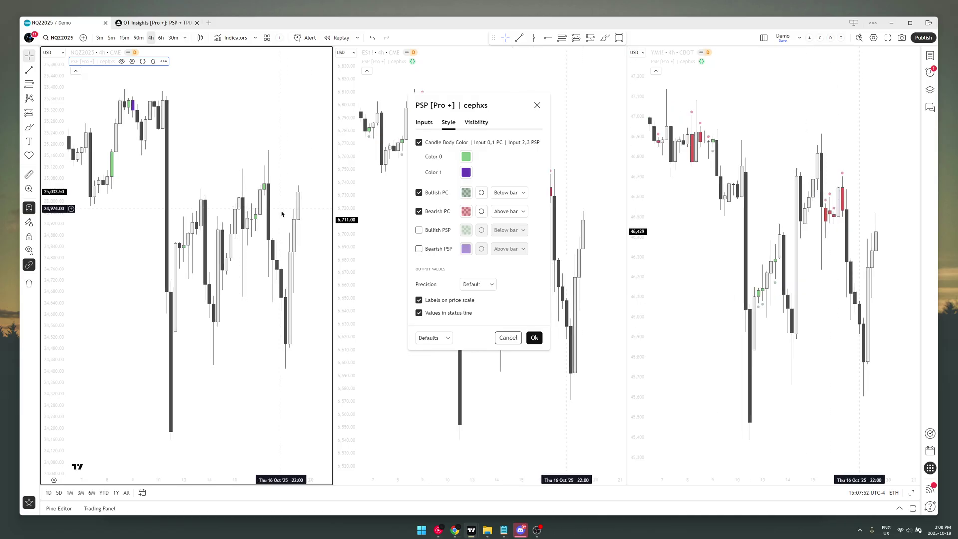
{"action": "scroll", "coordinate": [279, 212], "scroll_direction": "up", "scroll_amount": 1}
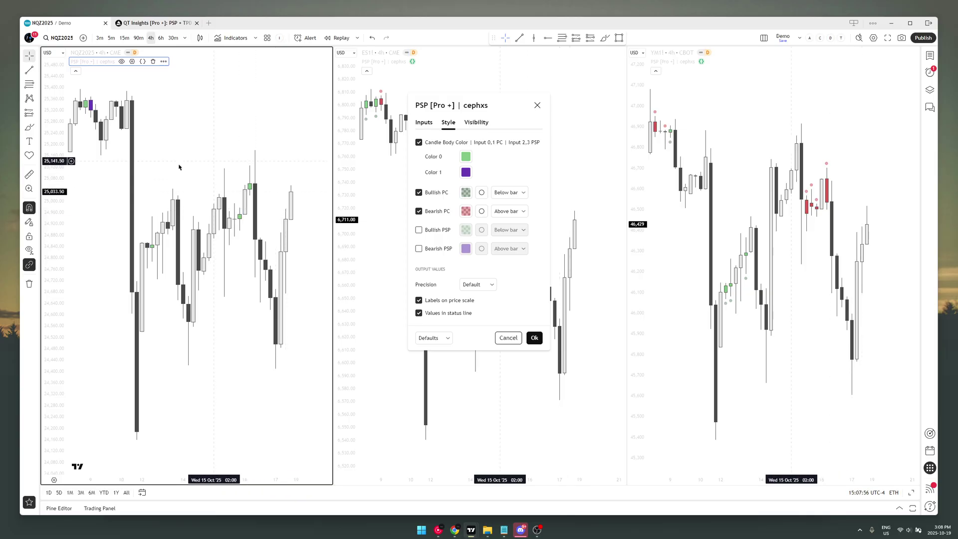
{"action": "scroll", "coordinate": [286, 229], "scroll_direction": "up", "scroll_amount": 2}
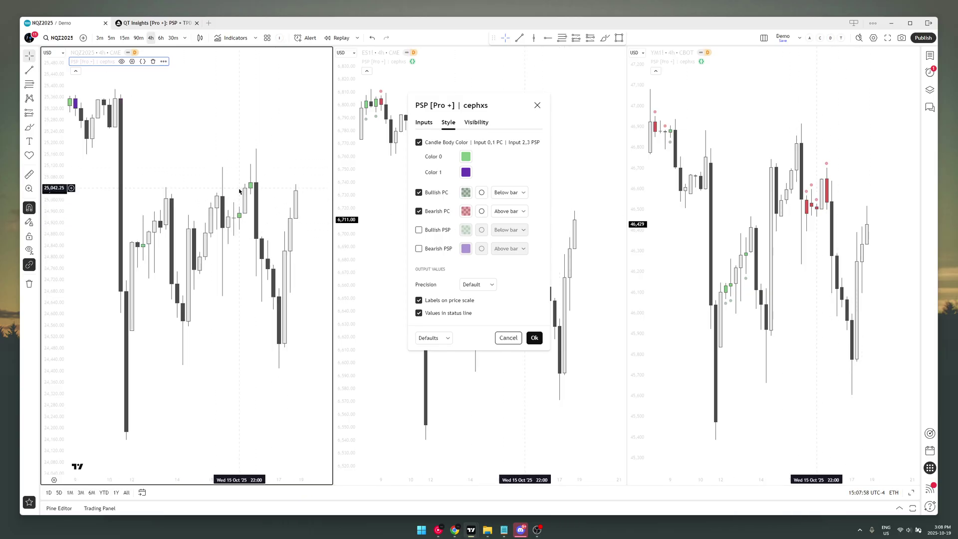
{"action": "left_click", "coordinate": [419, 230]}
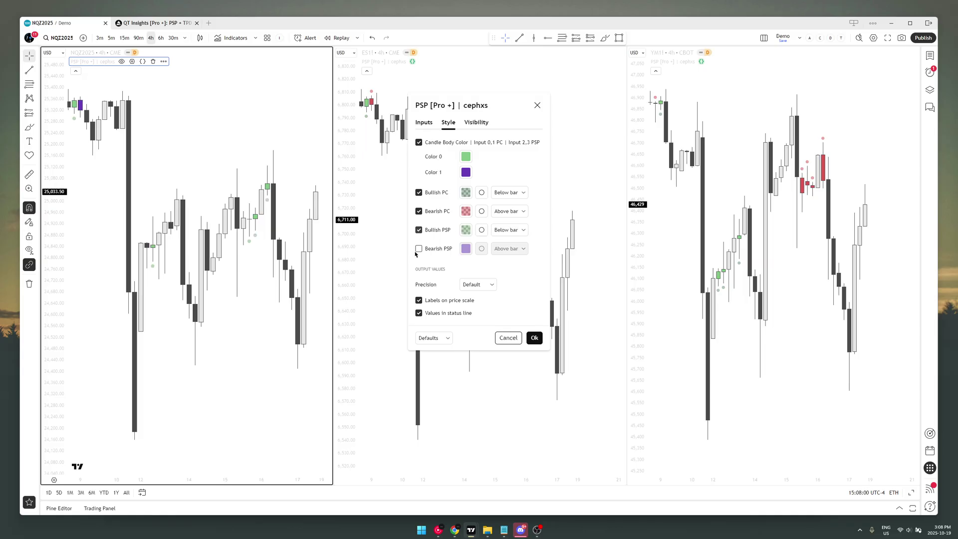
{"action": "left_click", "coordinate": [419, 249]}
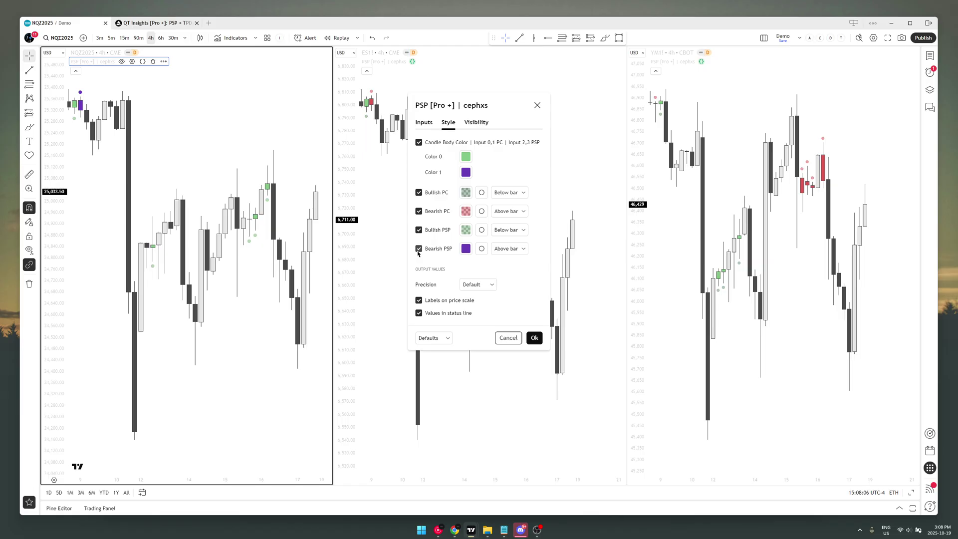
{"action": "left_click", "coordinate": [446, 337]}
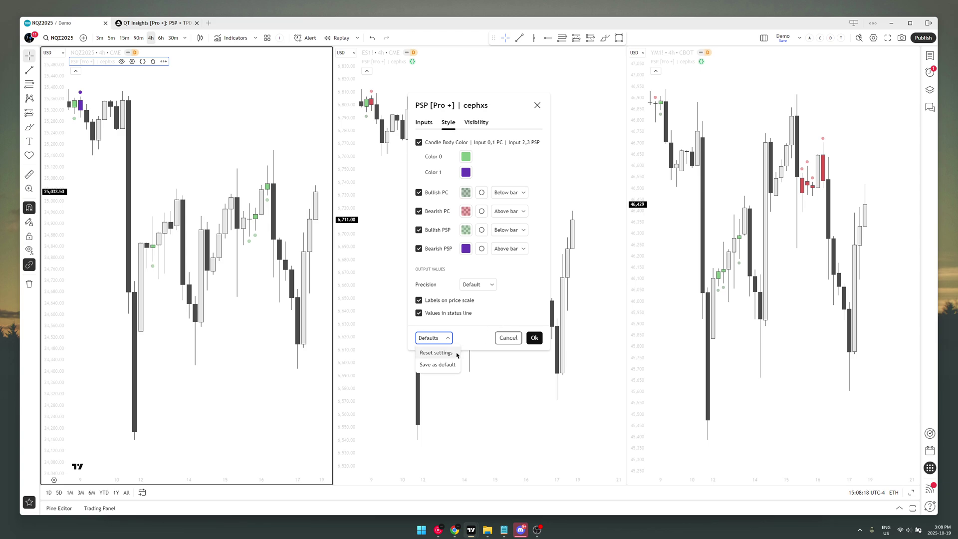
- Reset PSP [Pro +] to default colours, show its Inputs tab, and reposition the dialog
{"action": "left_click", "coordinate": [436, 353]}
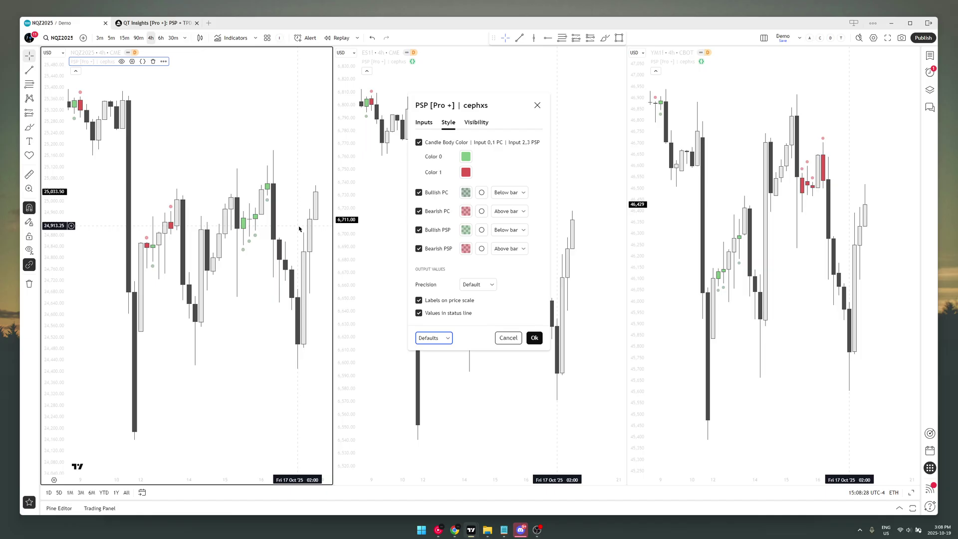
{"action": "left_click", "coordinate": [433, 123]}
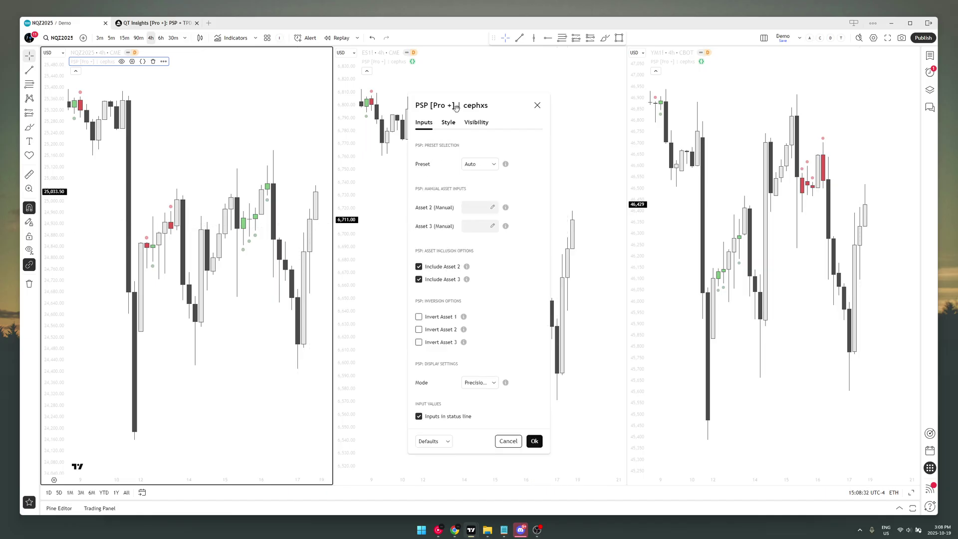
{"action": "left_click_drag", "start_coordinate": [465, 105], "coordinate": [493, 92]}
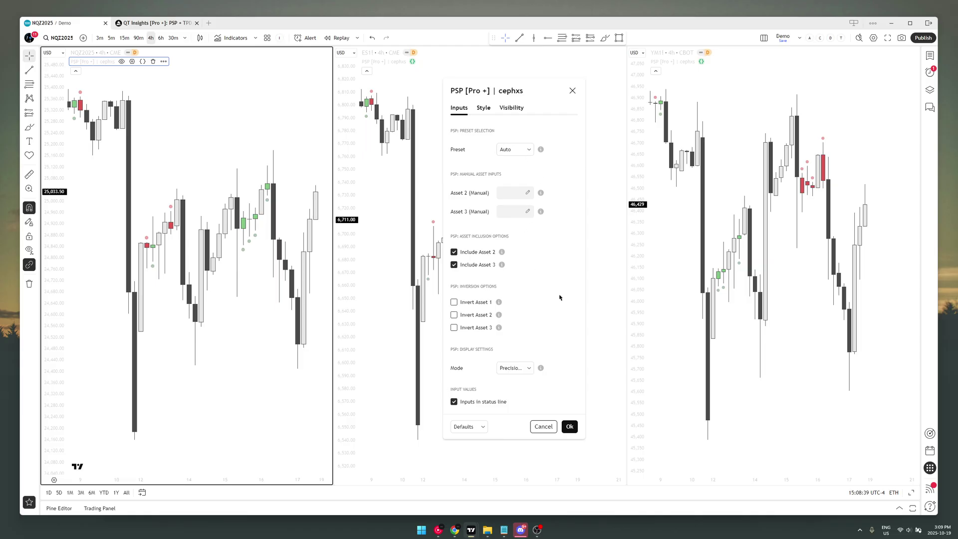
{"action": "mouse_move", "coordinate": [537, 530]}
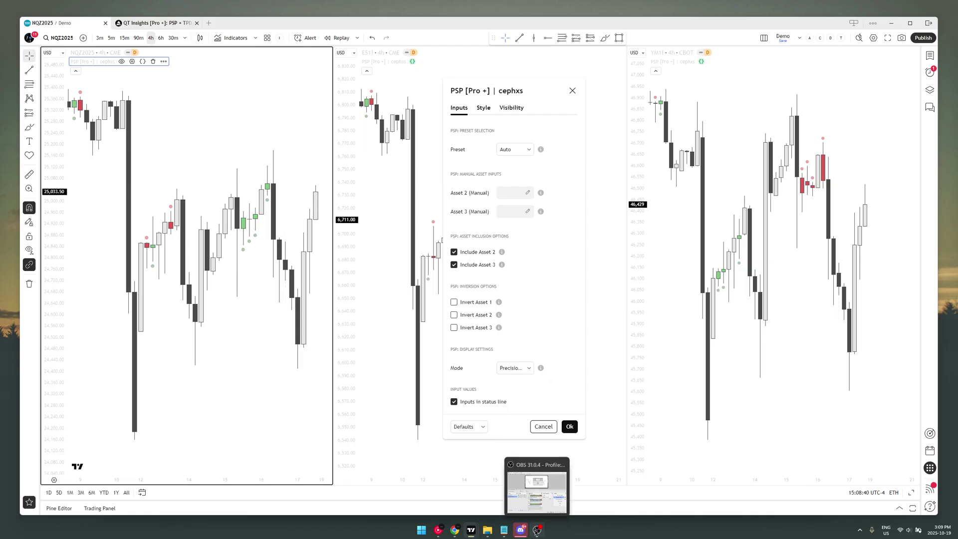
{"action": "left_click", "coordinate": [537, 530]}
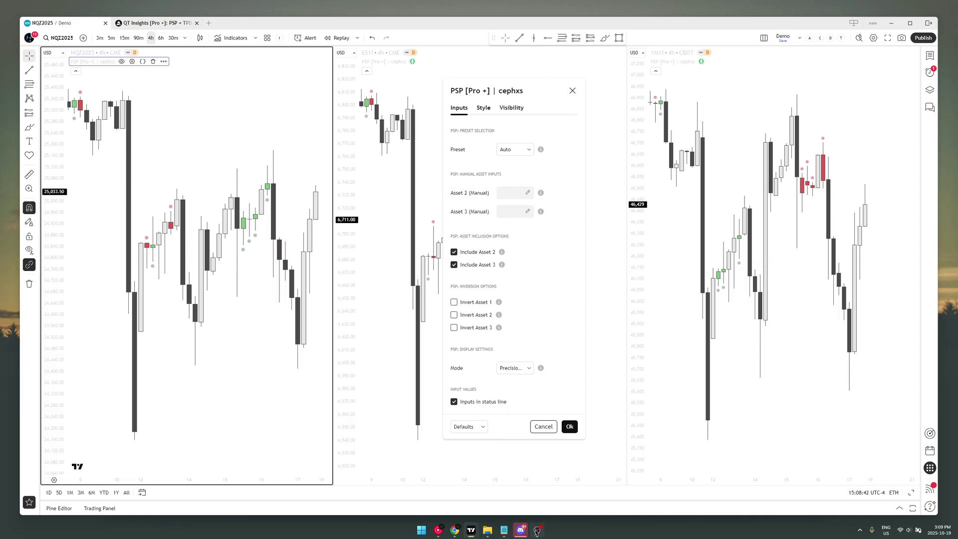